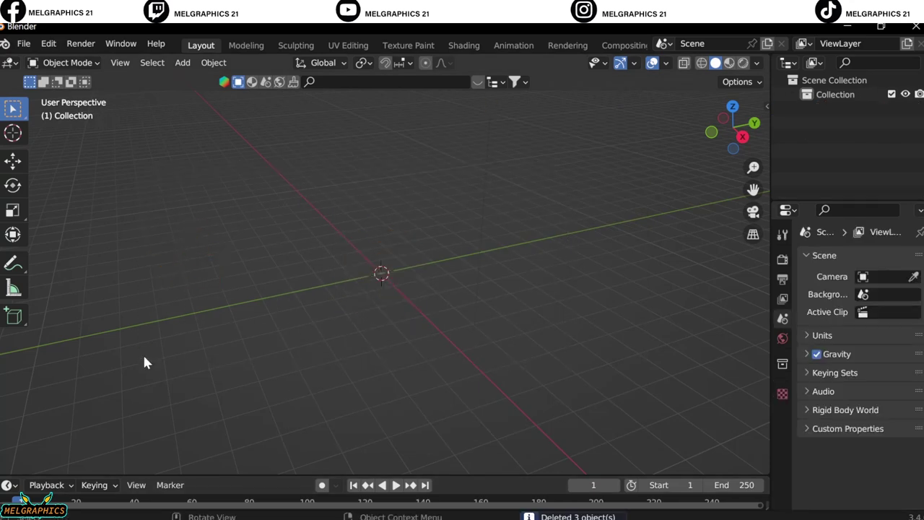
Step: Add a UV sphere at the origin, enter Sculpt Mode, and set the brush radius to 232 px
key(KP_1)
key(shift+a)
click(209, 279)
scroll(308, 228, up, 5)
click(65, 62)
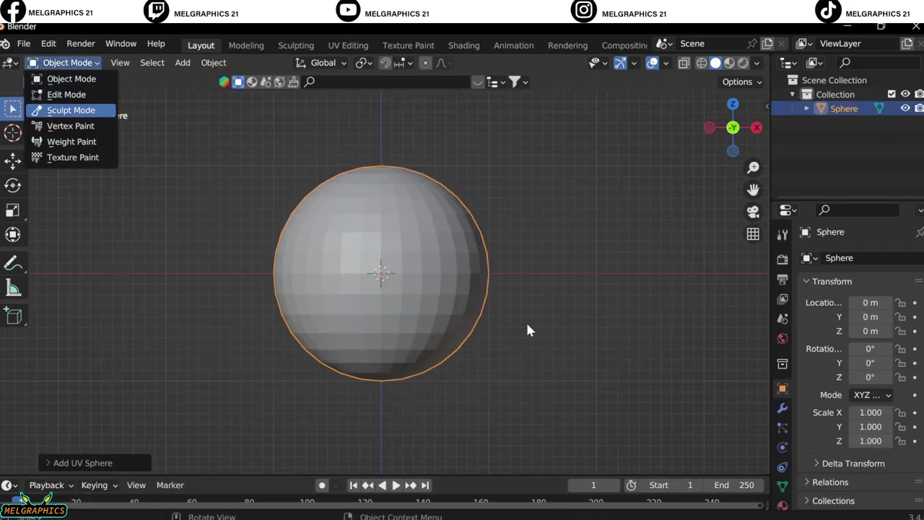
click(72, 109)
key(f)
click(467, 374)
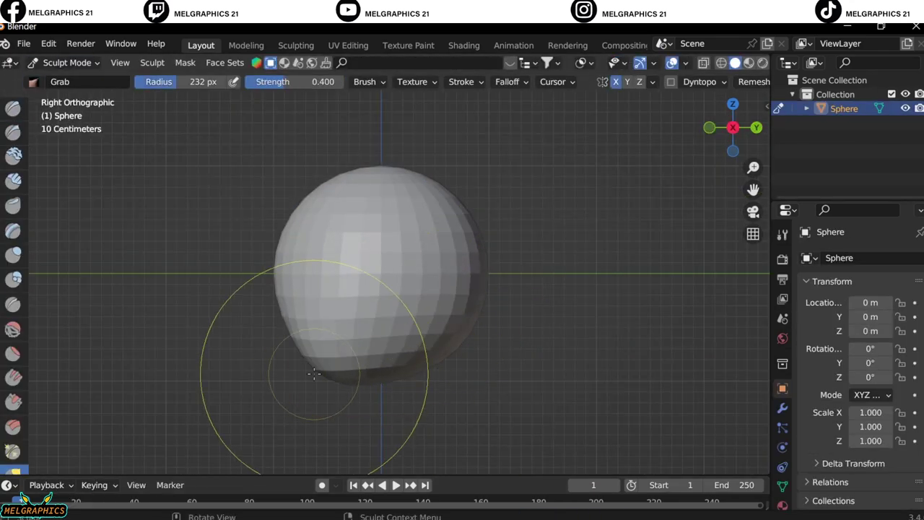
Step: Put the sphere in Edit Mode from the front view with nothing selected
key(KP_1)
scroll(372, 279, up, 2)
click(65, 62)
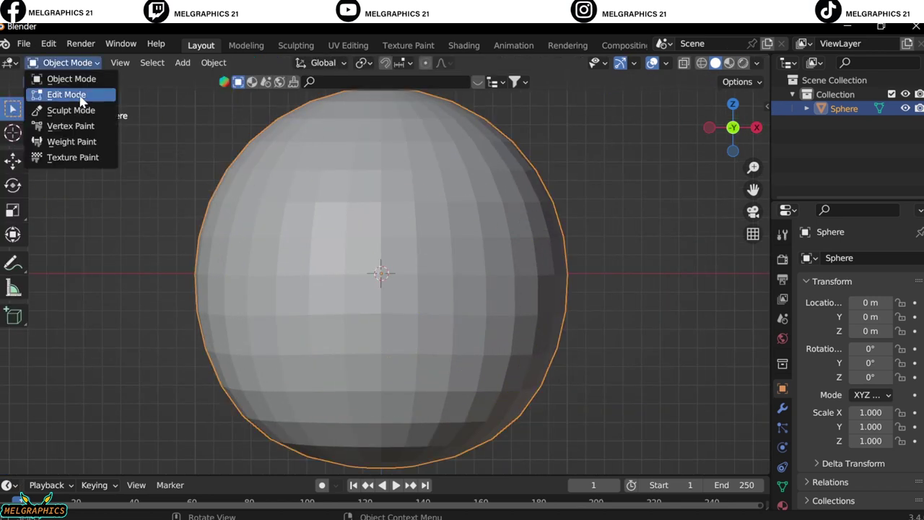
click(72, 93)
shift+middle_drag(192, 70, 200, 134)
click(200, 134)
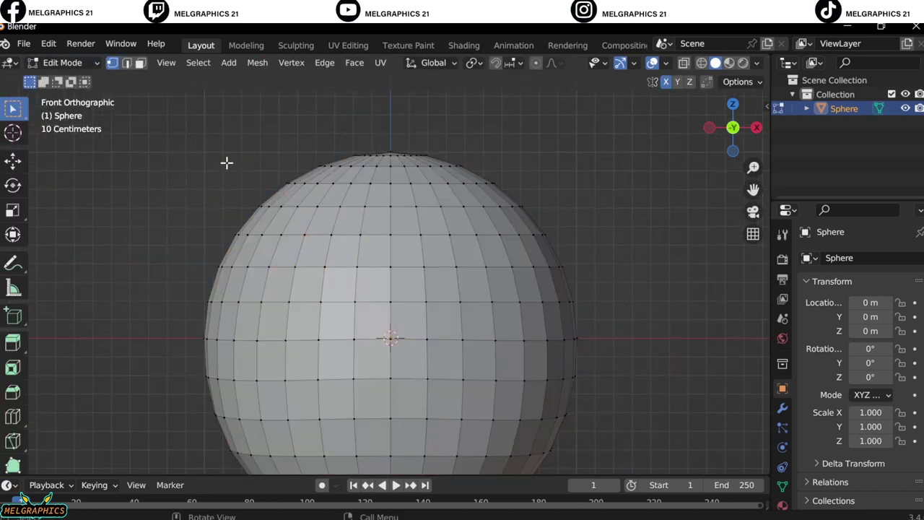
Step: With X-ray on, box-select the sphere's top rows of faces in face mode
key(alt+z)
drag(198, 126, 326, 196)
key(3)
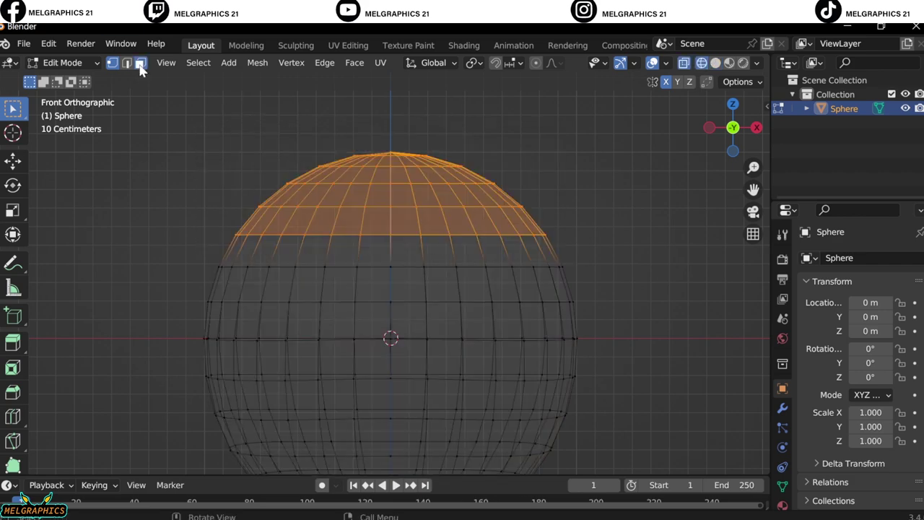
mouse_move(175, 152)
mouse_down()
mouse_move(567, 274)
mouse_move(580, 262)
mouse_up()
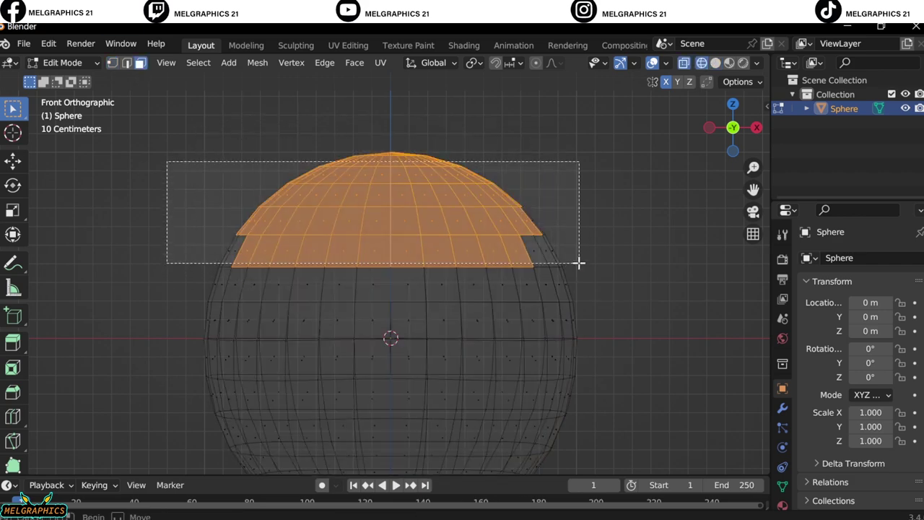
middle_drag(580, 263, 495, 277)
key(KP_1)
right_click(506, 271)
Step: Turn X-ray off and return the sphere to Sculpt Mode
key(Tab)
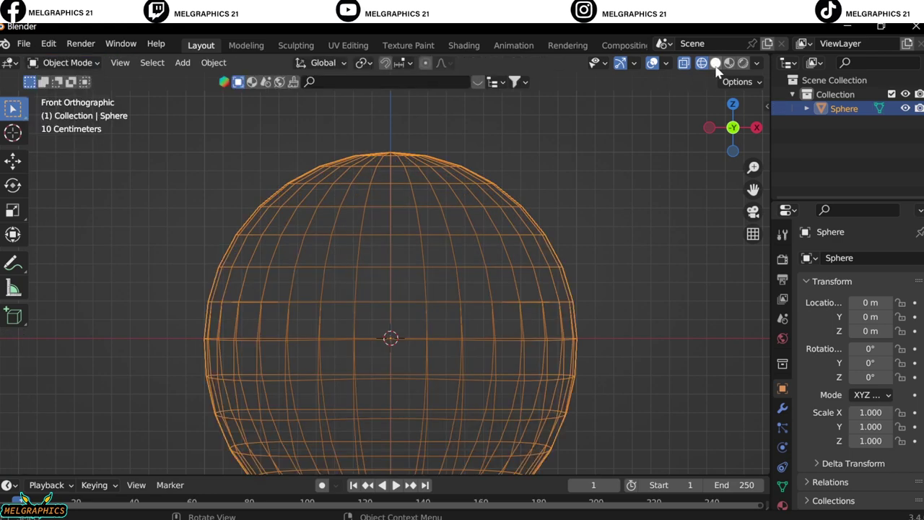
click(712, 63)
click(63, 63)
click(73, 105)
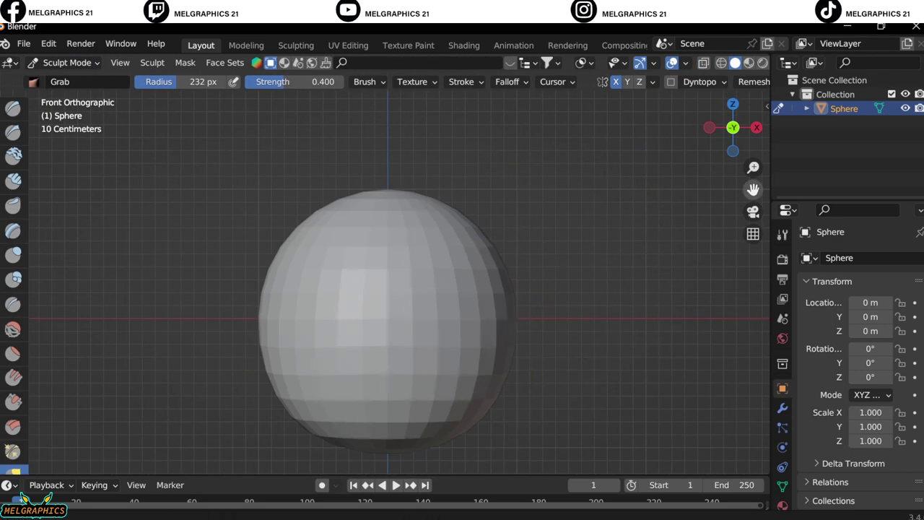
Step: With Elastic Deform in side view, pull the sphere's left side out and push its right side in
shift+middle_drag(457, 432, 430, 337)
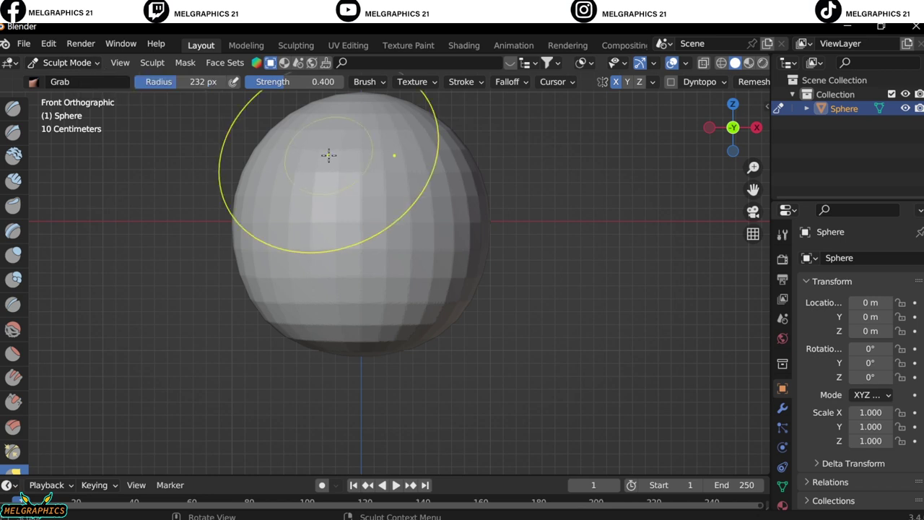
key(KP_3)
key(Tab)
key(Tab)
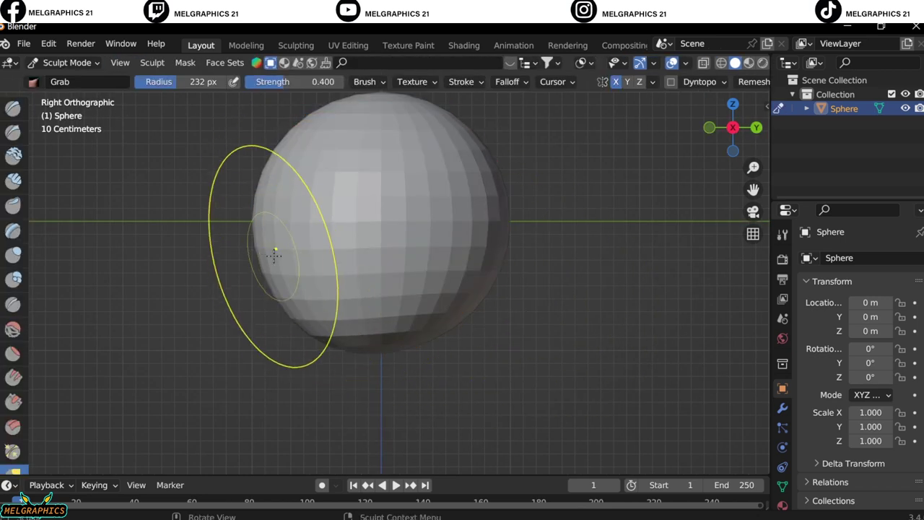
click(15, 422)
drag(196, 278, 164, 284)
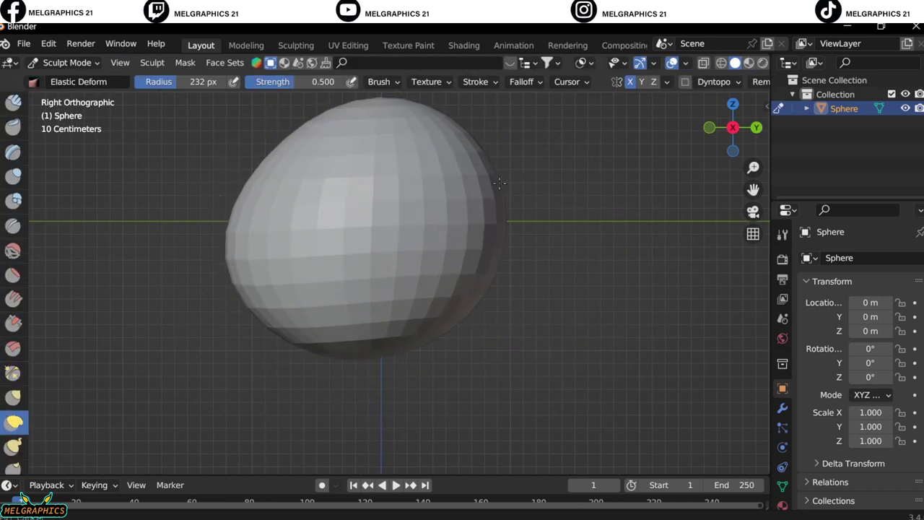
drag(500, 184, 408, 209)
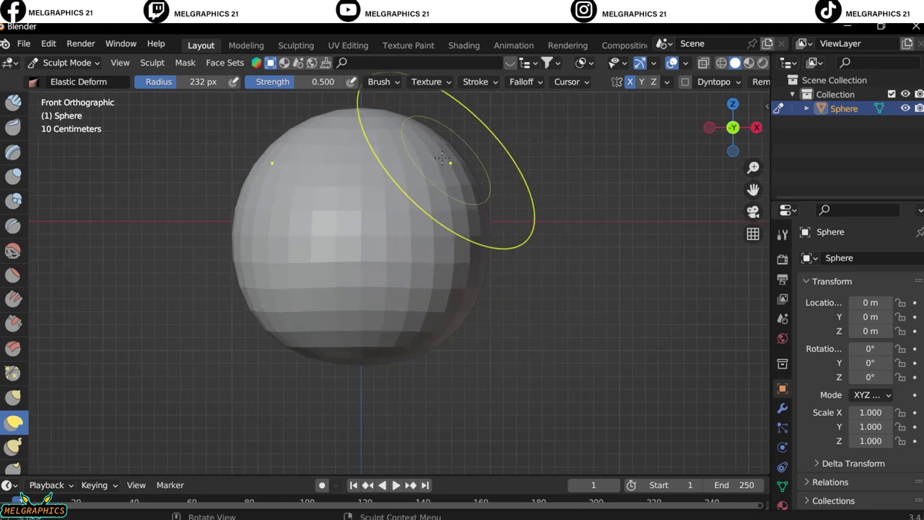
Step: Add a cylinder, scale it down and move it under the body as a leg
key(shift+a)
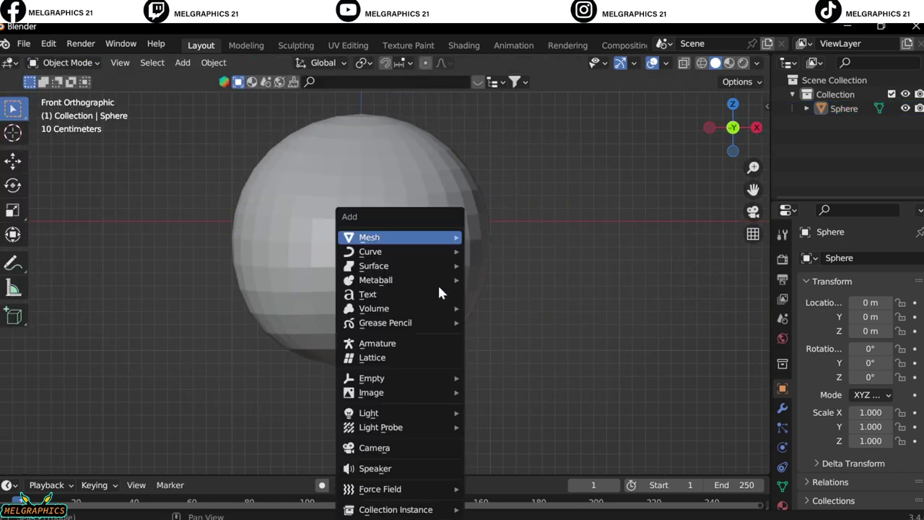
click(500, 328)
key(s)
click(424, 260)
key(g)
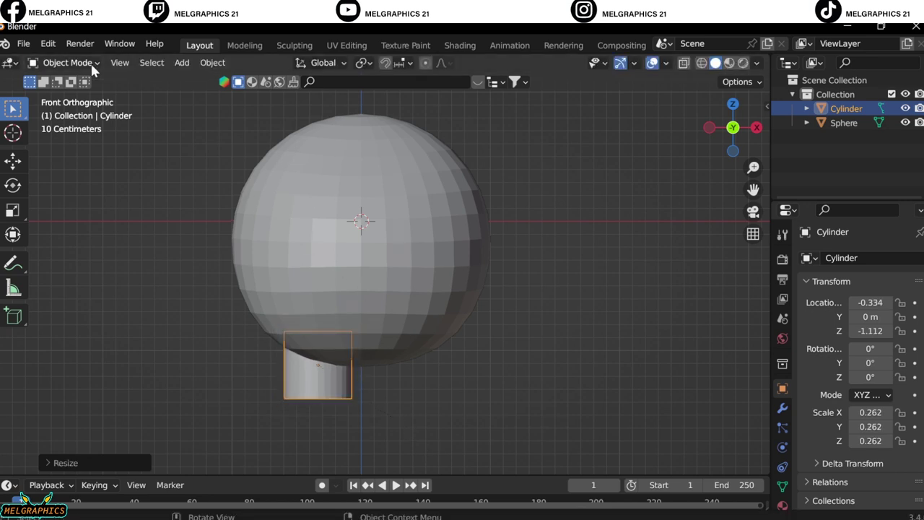
Step: Add a UV sphere scaled to 0.278, place it at the leg's base, and enter Sculpt Mode
key(shift+a)
click(603, 293)
key(s)
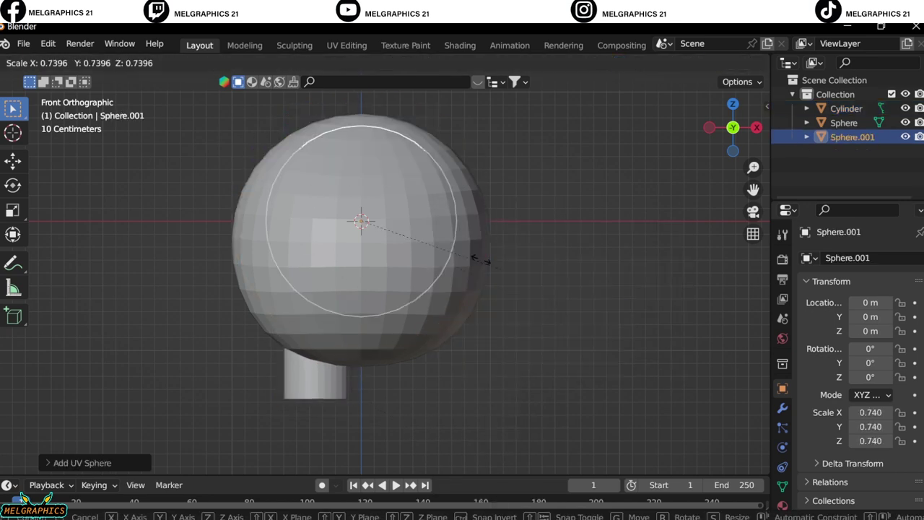
click(419, 214)
key(g)
click(372, 387)
key(KP_3)
key(g)
click(339, 394)
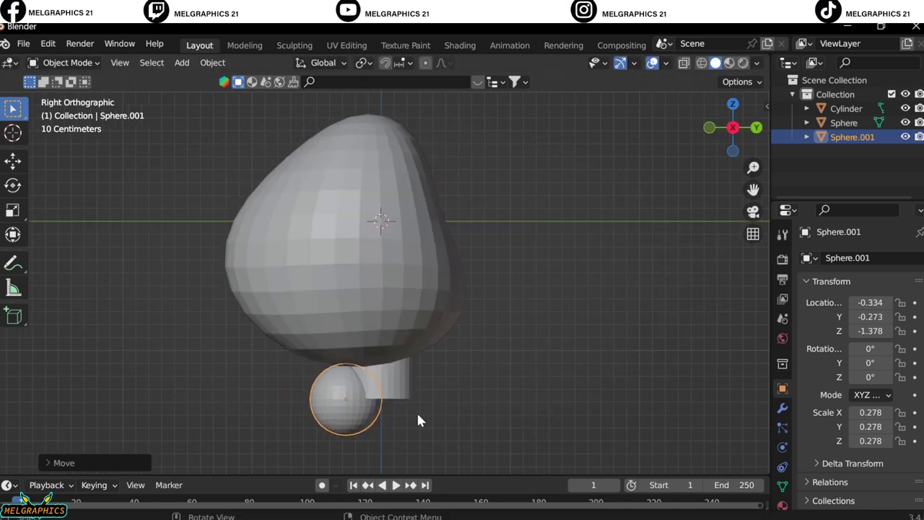
scroll(354, 318, up, 6)
click(65, 63)
click(73, 108)
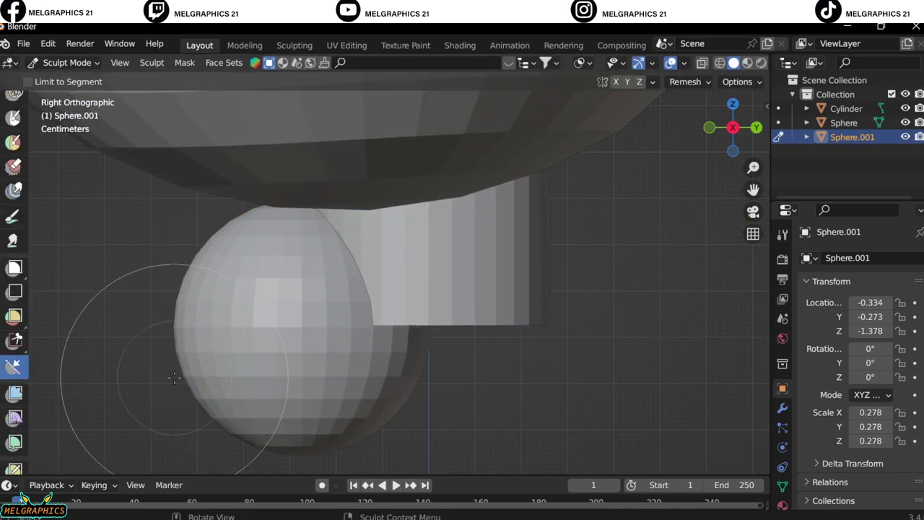
Step: In Edit Mode with X-ray, delete the small sphere's faces overlapping the leg
key(KP_1)
scroll(650, 232, down, 3)
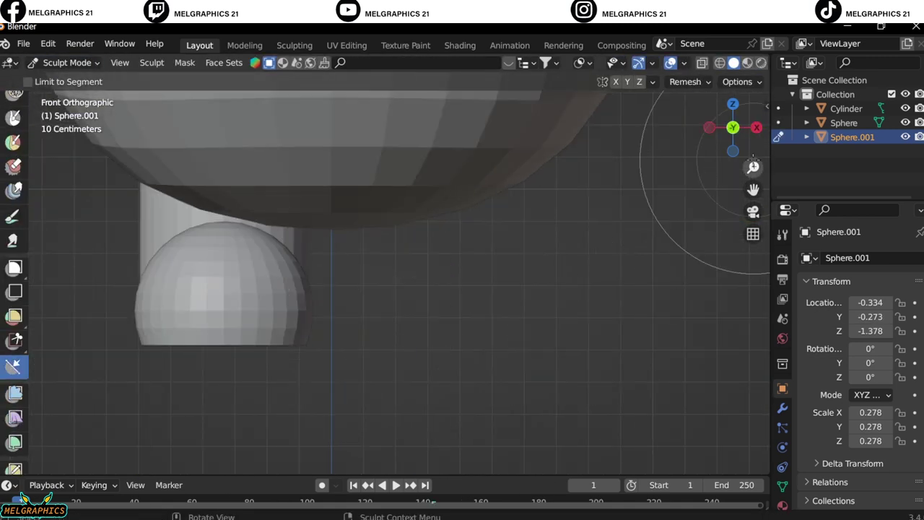
key(ctrl+KP_3)
key(Tab)
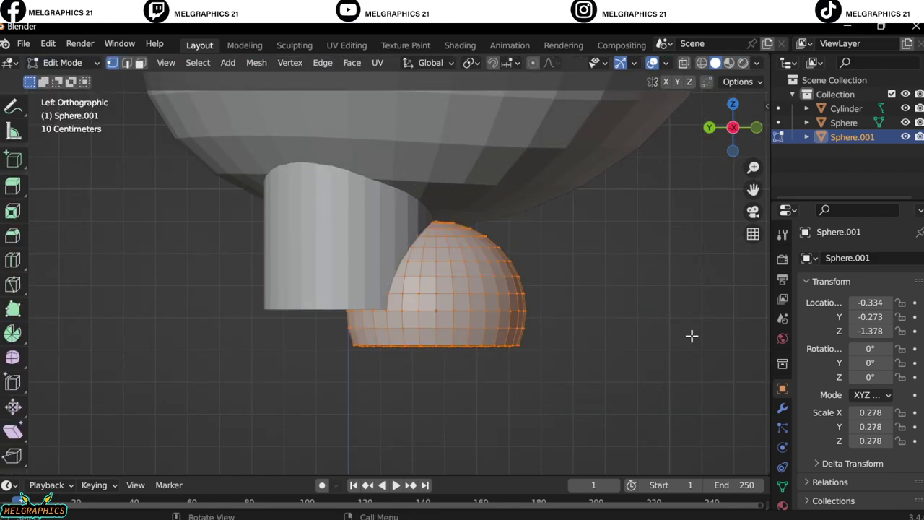
key(KP_3)
middle_drag(330, 277, 310, 267)
click(140, 63)
key(shift+z)
key(KP_3)
key(alt+a)
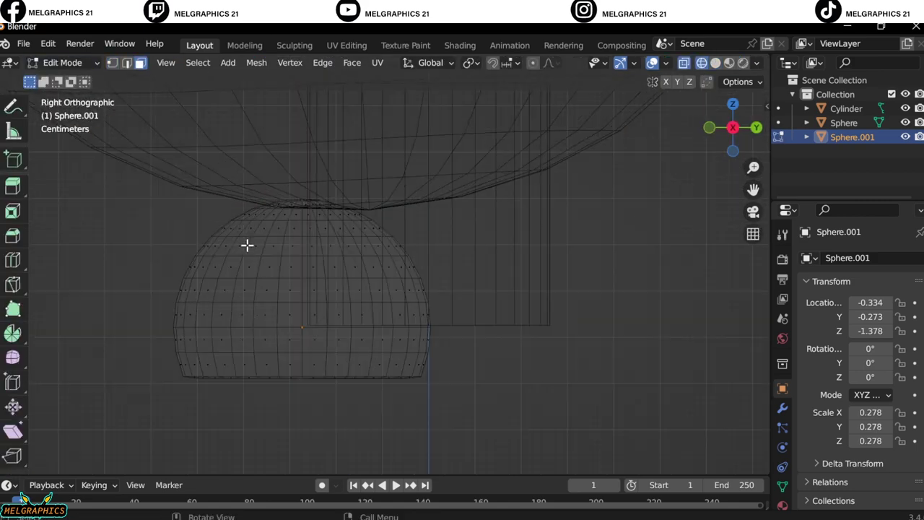
drag(386, 316, 426, 328)
key(x)
click(405, 325)
Step: Select the lower front faces and stretch them along Y into a forward toe
mouse_move(405, 325)
middle_down()
mouse_move(603, 342)
mouse_move(343, 335)
mouse_move(662, 373)
middle_up()
key(KP_3)
key(shift+z)
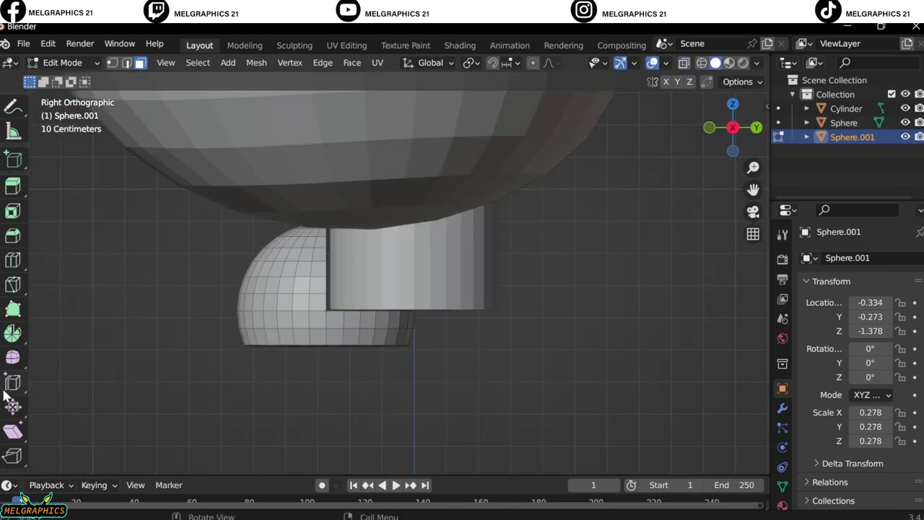
scroll(13, 217, up, 3)
scroll(347, 327, down, 3)
key(shift+z)
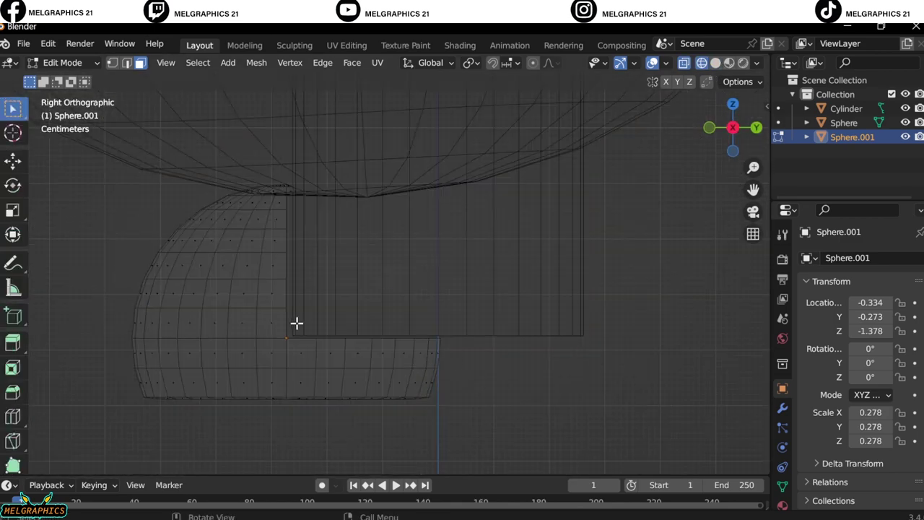
drag(297, 322, 464, 415)
key(y)
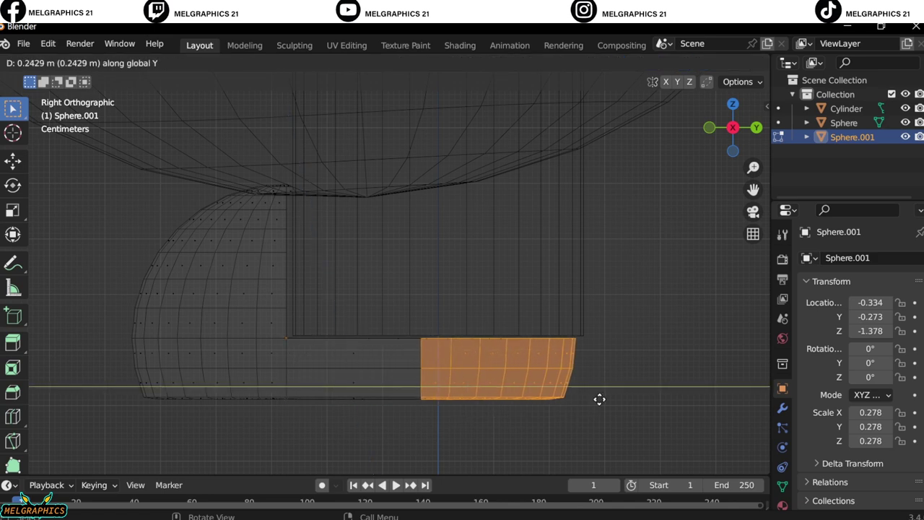
key(shift+z)
key(Tab)
click(390, 369)
Step: Move the whole shoe along the Y axis into position
key(g)
key(y)
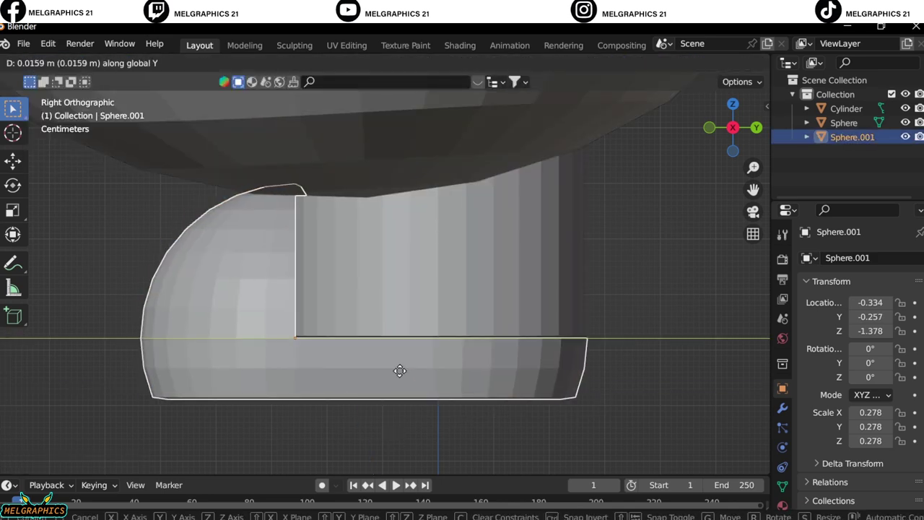
click(341, 359)
key(KP_1)
middle_drag(342, 358, 262, 398)
Step: Select the sole faces and separate them into their own object, Sphere.002
click(64, 62)
click(57, 93)
scroll(357, 217, up, 5)
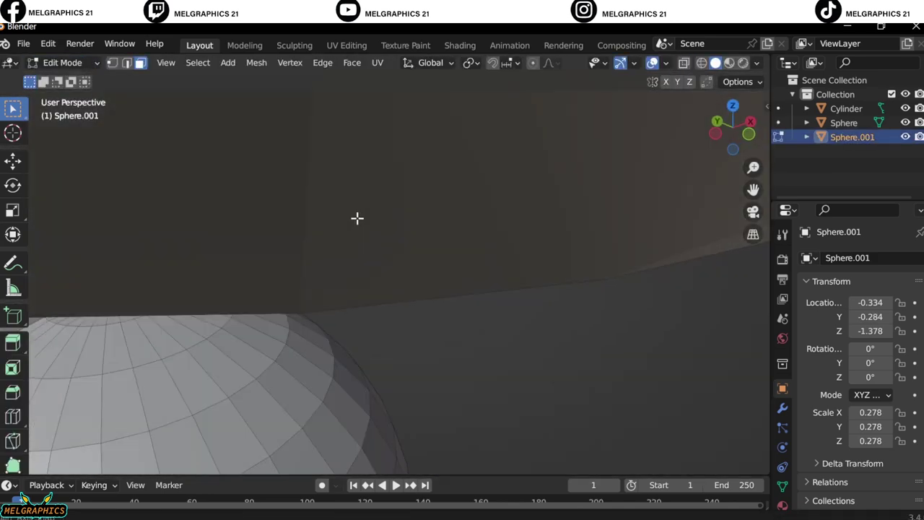
mouse_move(357, 217)
middle_down()
mouse_move(281, 212)
mouse_move(354, 376)
middle_up()
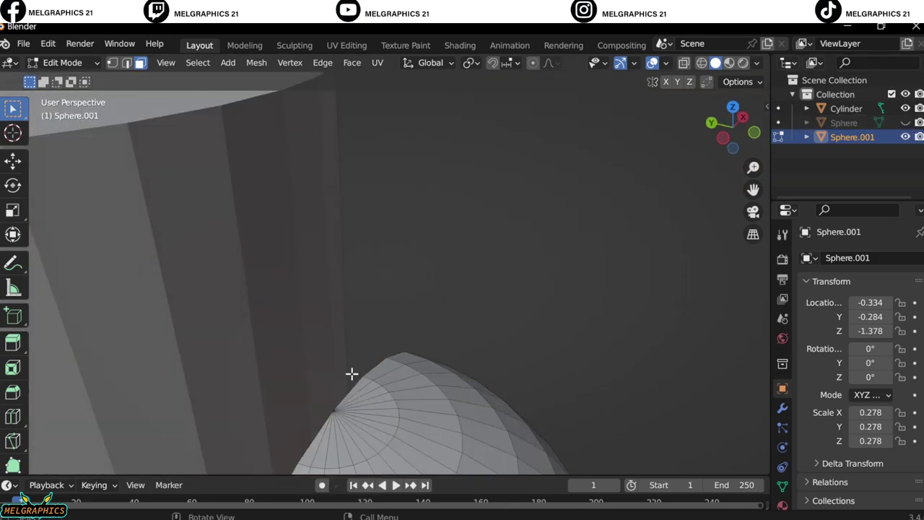
key(KP_3)
key(shift+z)
drag(109, 373, 613, 452)
key(p)
click(614, 452)
Step: Select both shoe pieces and nudge them along Y and Z to sit under the leg
key(Tab)
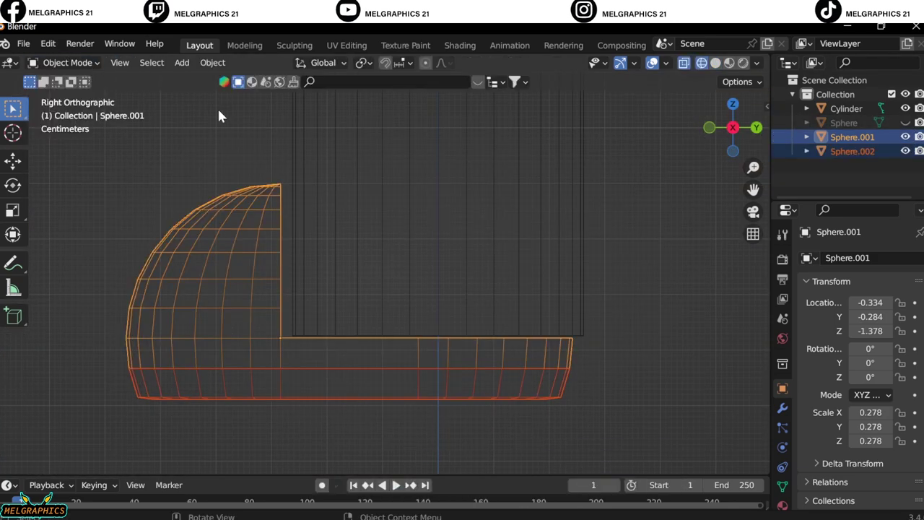
key(shift+z)
drag(103, 244, 304, 398)
key(g)
key(y)
scroll(299, 423, up, 4)
key(g)
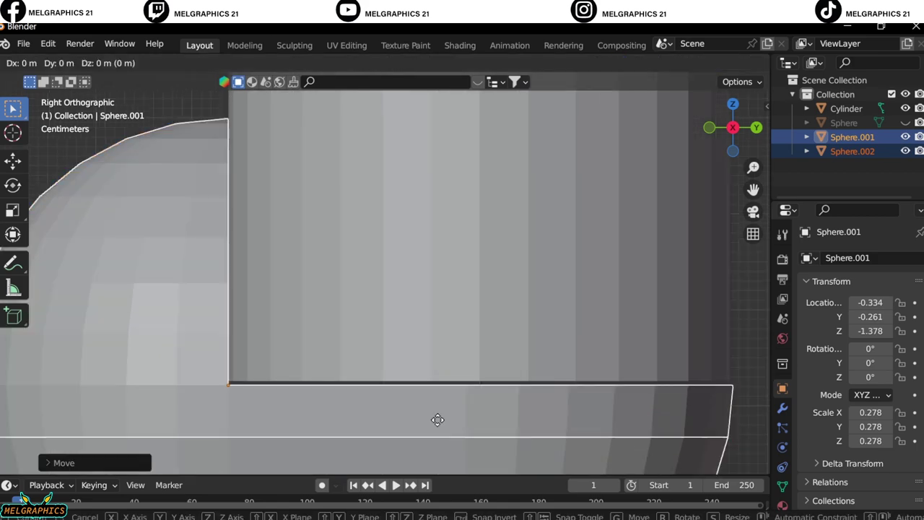
key(z)
click(435, 414)
Step: Unhide the body sphere, frame the whole model, and add a new UV sphere
key(KP_1)
middle_drag(143, 326, 290, 353)
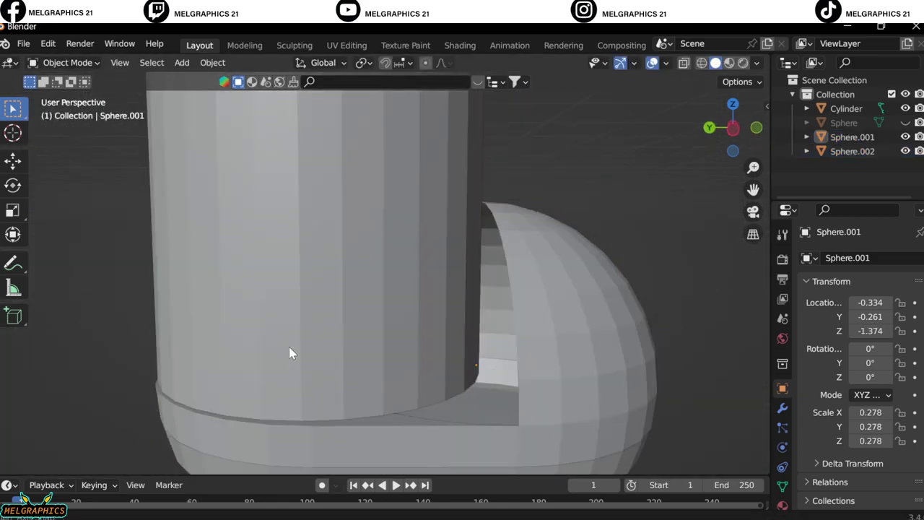
key(KP_3)
key(KP_1)
scroll(368, 325, down, 4)
key(alt+h)
scroll(437, 291, up, 4)
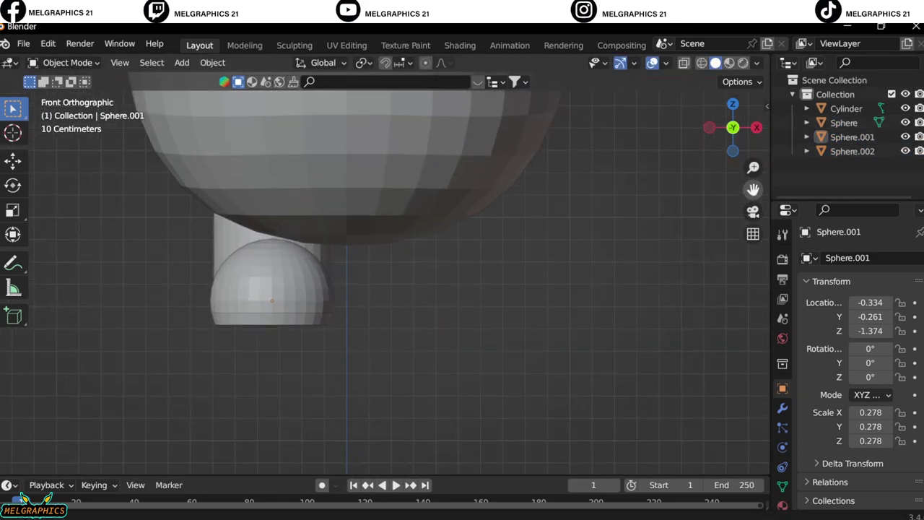
key(shift+c)
key(shift+a)
click(619, 281)
Step: Scale the new sphere to 0.272 and place it beside the body at X 0.9605
key(s)
click(409, 276)
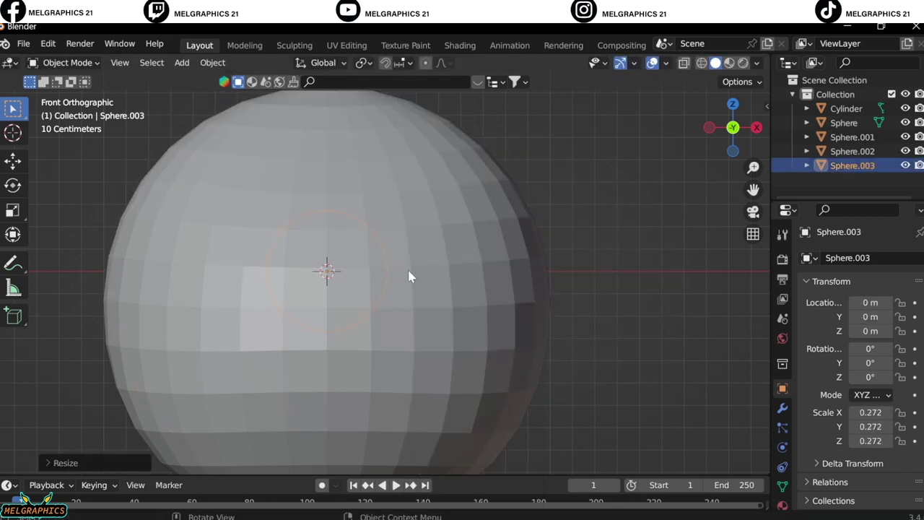
click(621, 267)
Step: Sculpt the sphere with Snake Hook into a long arm curving down the body's side
key(ctrl+Tab)
scroll(433, 252, down, 2)
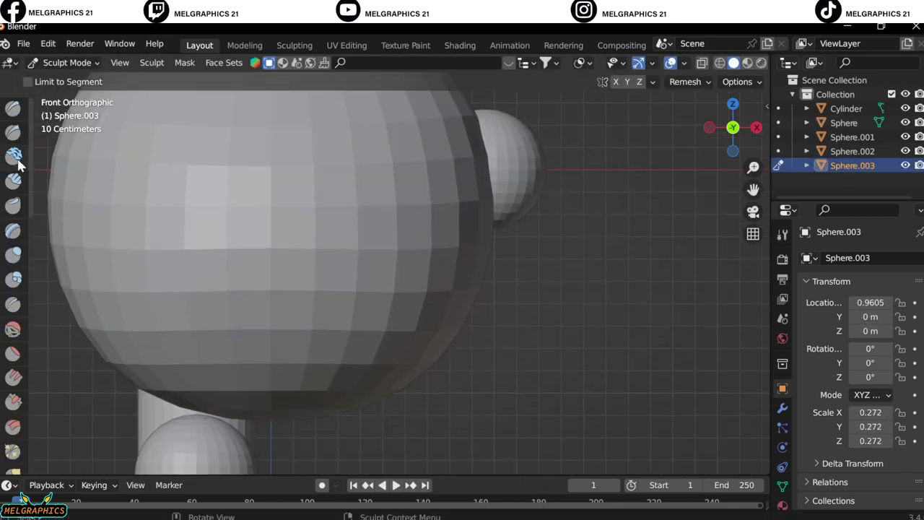
key(k)
mouse_move(516, 196)
middle_down()
mouse_move(567, 286)
mouse_move(367, 196)
middle_up()
key(KP_3)
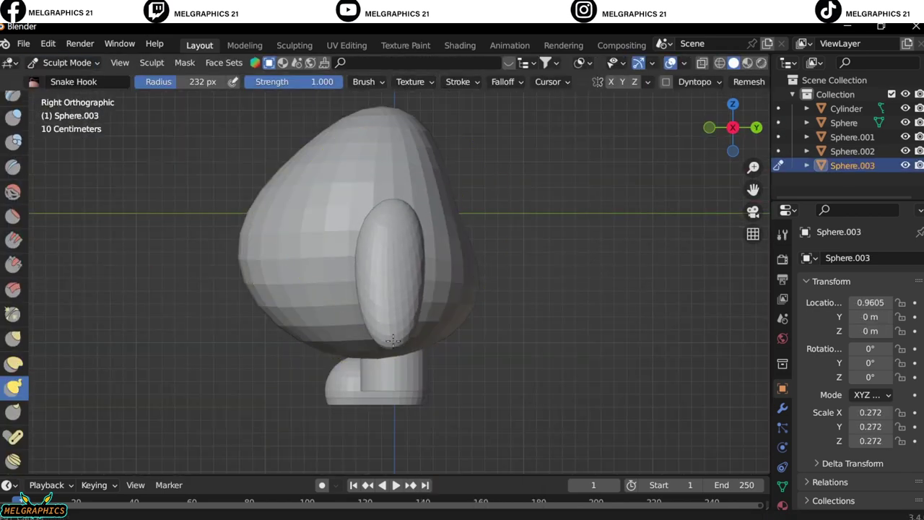
drag(361, 293, 362, 265)
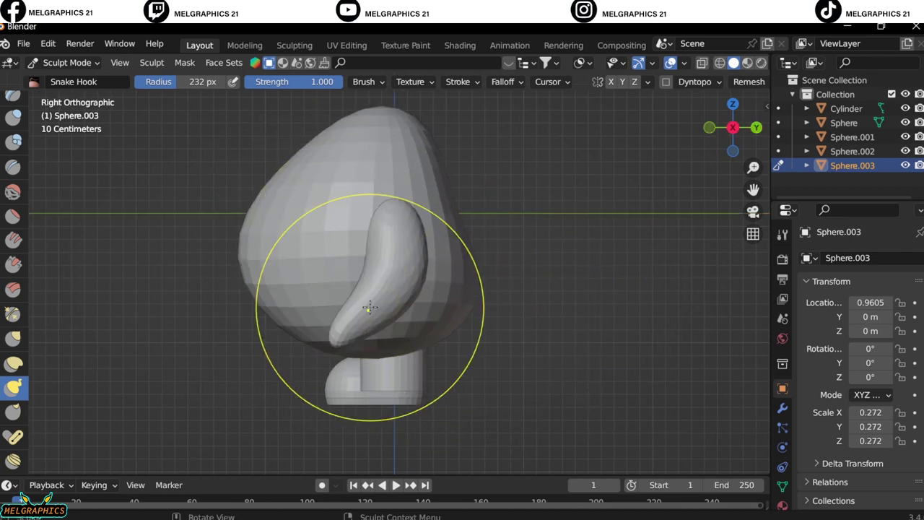
scroll(194, 209, up, 3)
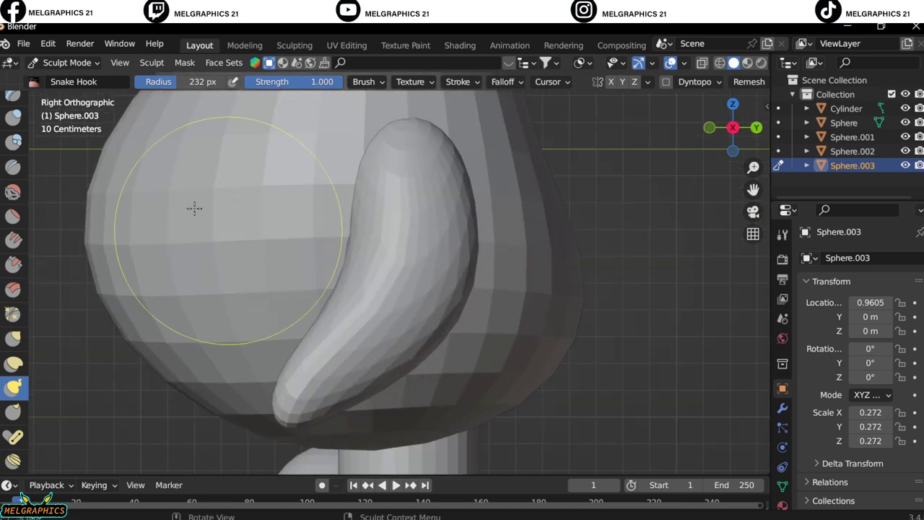
key(ctrl+Tab)
scroll(407, 144, down, 4)
mouse_move(406, 145)
middle_down()
mouse_move(458, 368)
mouse_move(331, 364)
middle_up()
Step: Add a UV sphere, scale it to 0.232 and move it along Y to the arm's lower end
key(shift+a)
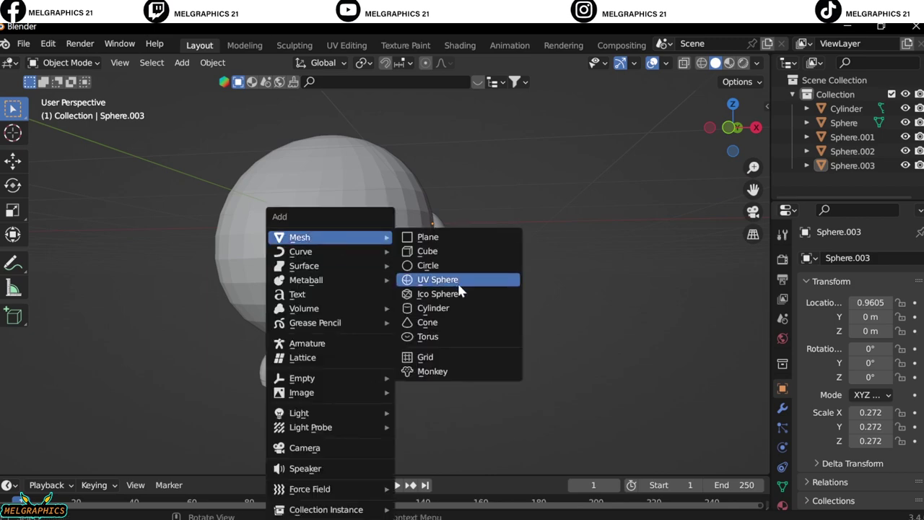
click(457, 283)
key(s)
click(438, 309)
key(KP_3)
key(g)
key(y)
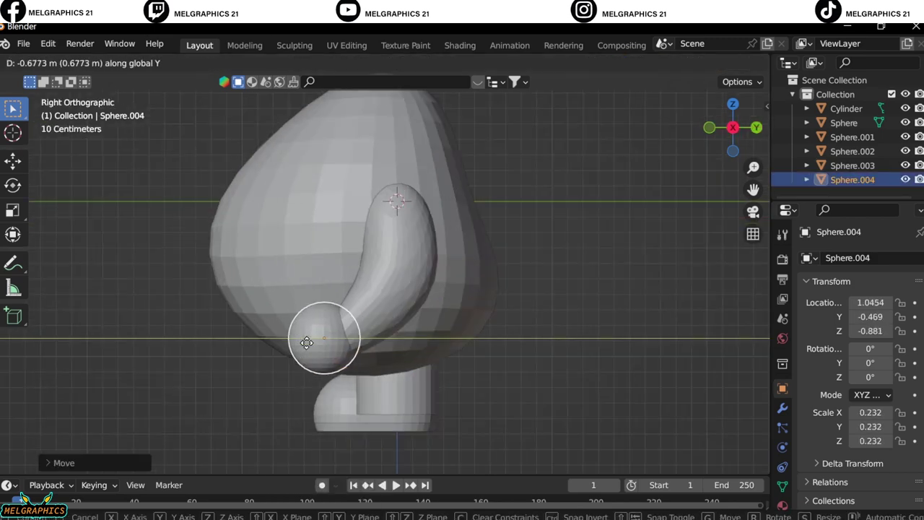
click(305, 337)
scroll(305, 336, up, 3)
click(67, 63)
key(s)
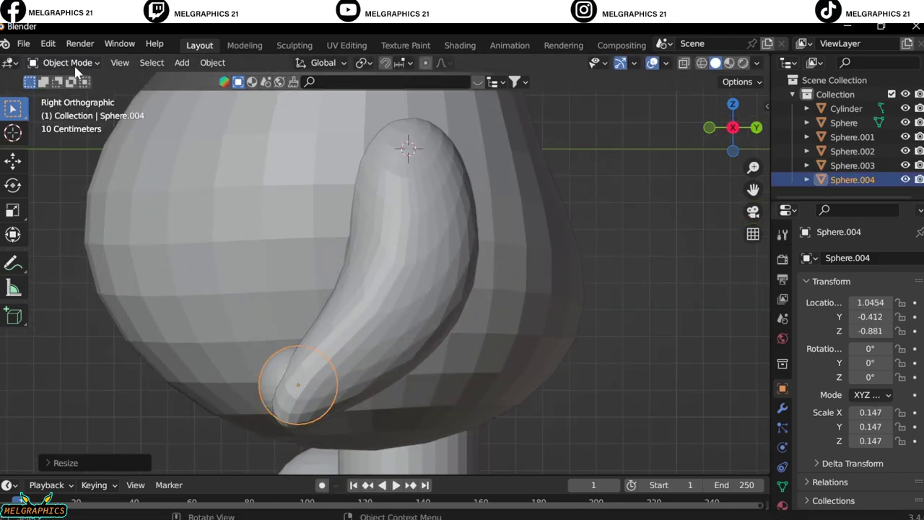
Step: Switch the new sphere to Sculpt Mode and view the character from the front
click(67, 62)
click(65, 108)
mouse_move(340, 410)
middle_down()
mouse_move(433, 289)
mouse_move(443, 206)
mouse_move(424, 412)
mouse_move(492, 395)
mouse_move(481, 364)
mouse_move(495, 404)
mouse_move(325, 332)
mouse_move(412, 347)
middle_up()
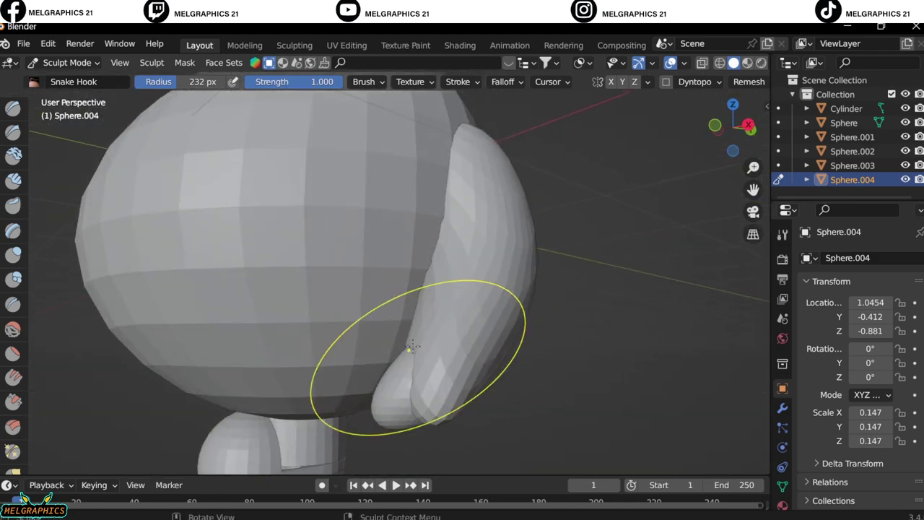
key(KP_1)
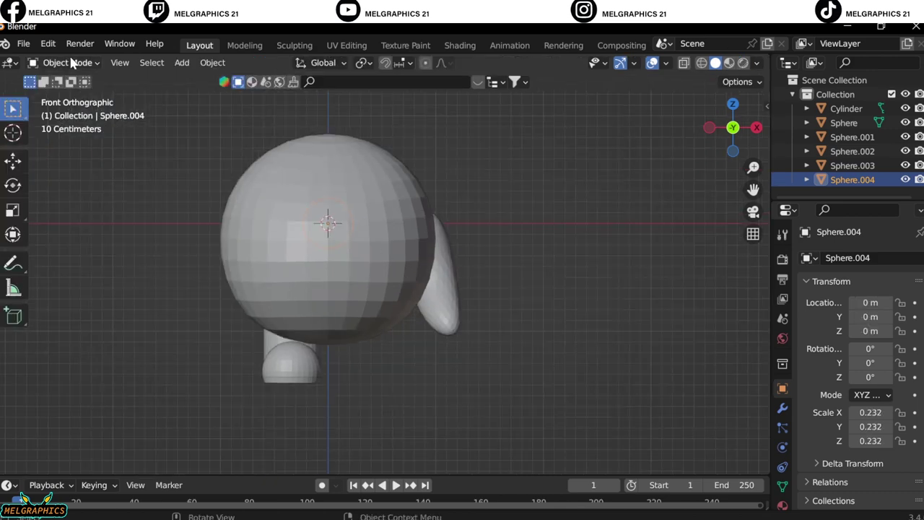
Step: Try a Skin modifier on the first arm piece, then remove it
click(782, 408)
click(828, 258)
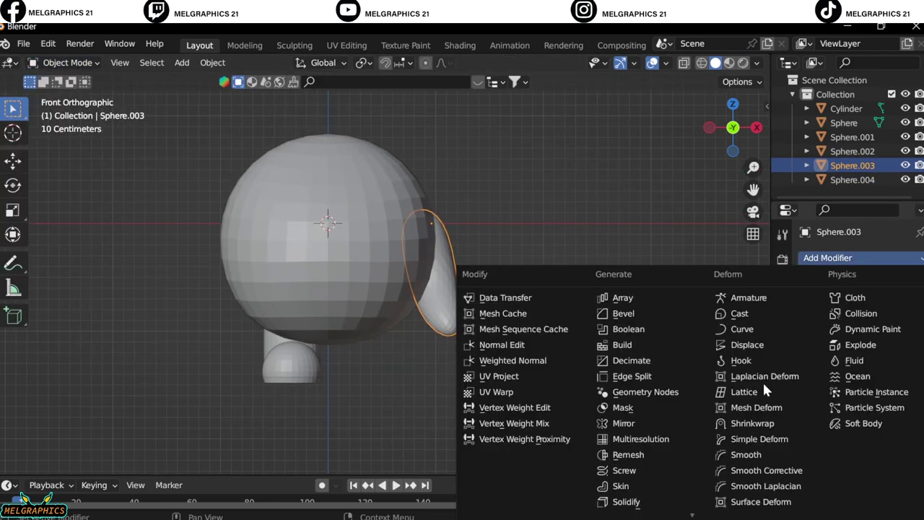
click(876, 409)
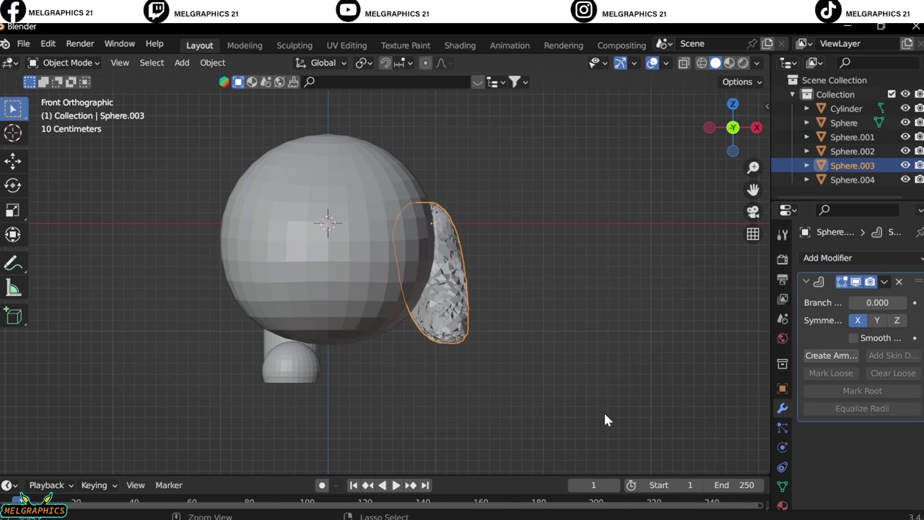
click(624, 423)
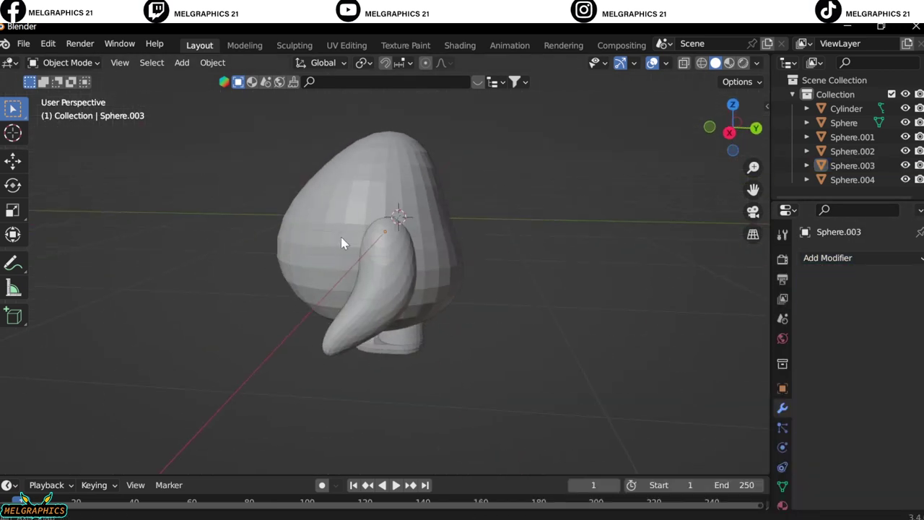
Step: Add and apply a Mirror modifier on the leg and foot to create the second foot
click(855, 299)
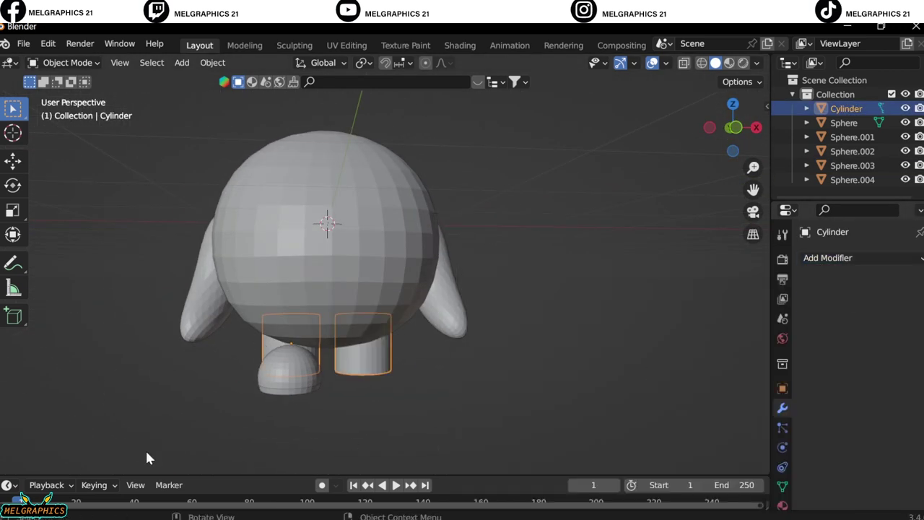
click(286, 386)
click(894, 257)
click(624, 423)
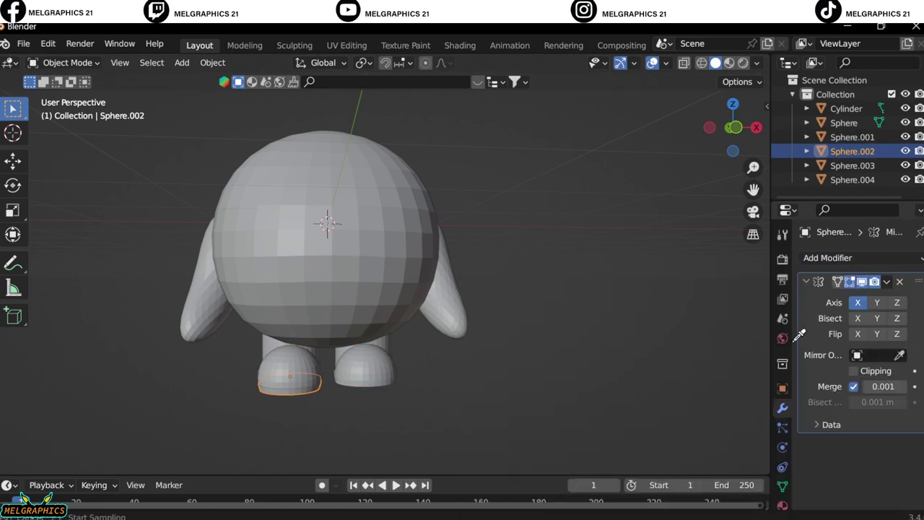
click(865, 298)
mouse_move(447, 318)
middle_down()
mouse_move(338, 328)
mouse_move(401, 363)
middle_up()
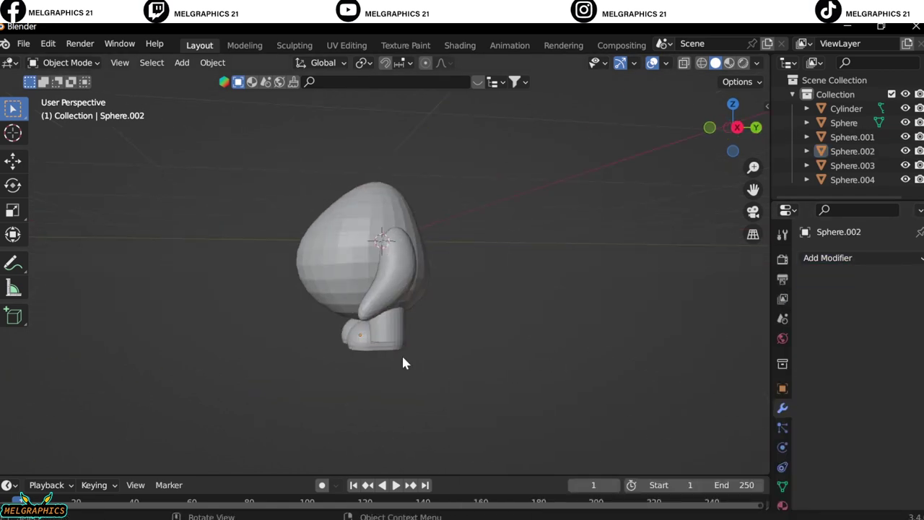
Step: Add a cylinder for the neck, scale it down and place it on top of the body
middle_drag(402, 354, 430, 367)
key(KP_1)
scroll(293, 229, up, 2)
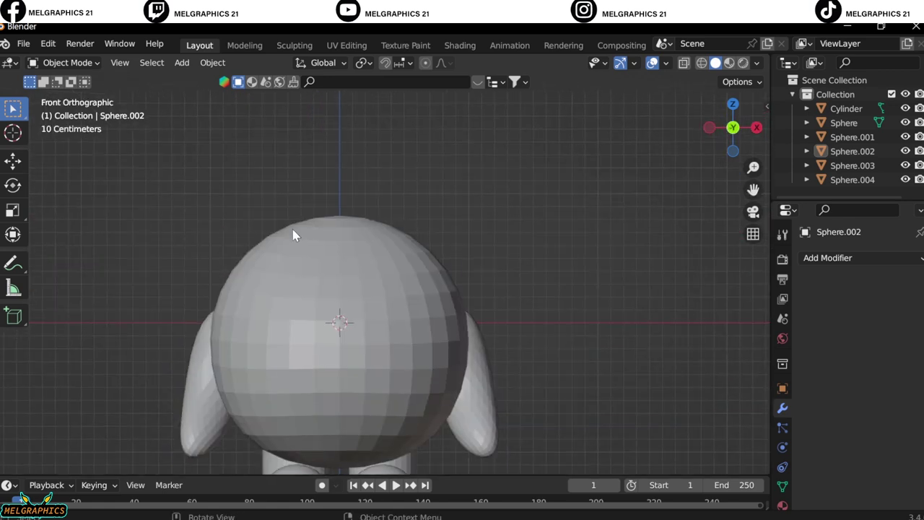
key(shift+a)
click(382, 293)
key(s)
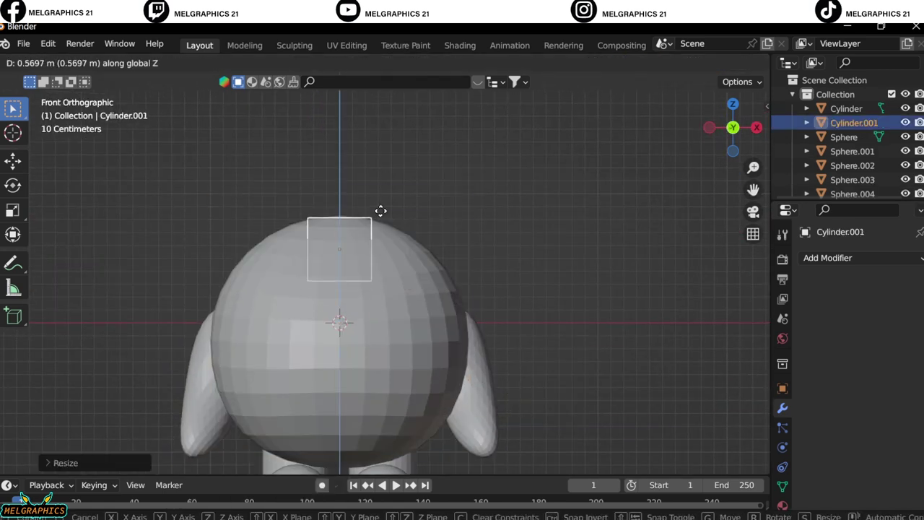
click(380, 210)
Step: Move the neck cylinder along Y from the right side view to center it
middle_drag(381, 210, 263, 247)
key(KP_3)
key(g)
key(y)
click(353, 243)
middle_drag(353, 243, 497, 198)
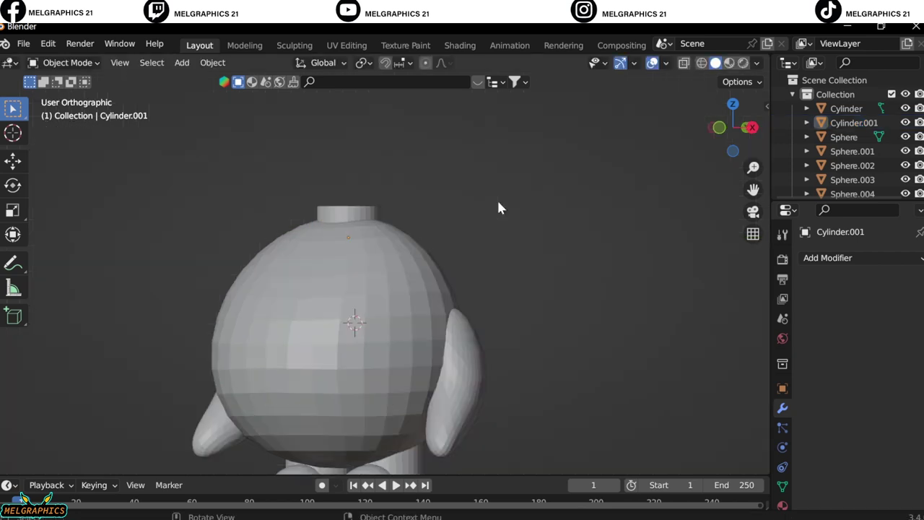
key(KP_1)
Step: Add a UV sphere for the head, scale it and raise it along Z above the neck
key(shift+a)
click(549, 286)
key(s)
click(450, 270)
key(g)
key(z)
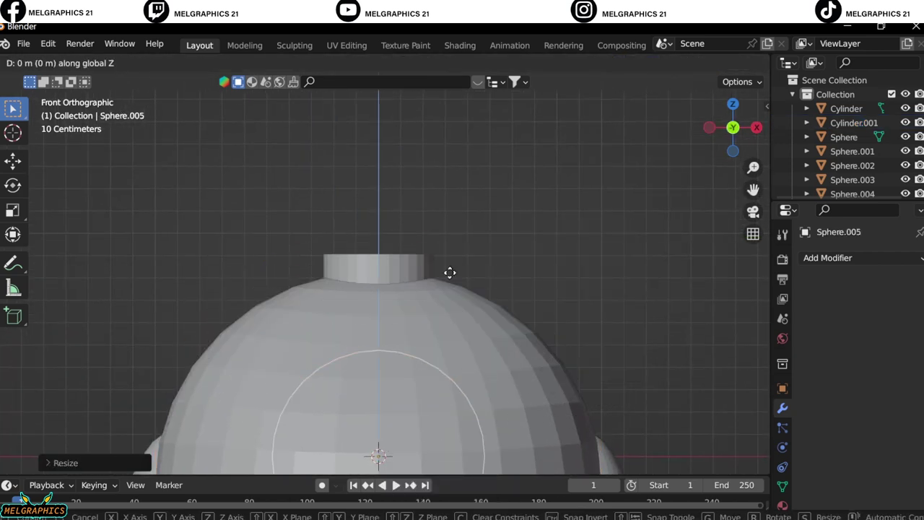
click(462, 99)
Step: Shift the head sphere from the side view so it rests on the neck
key(KP_3)
key(g)
click(457, 258)
key(g)
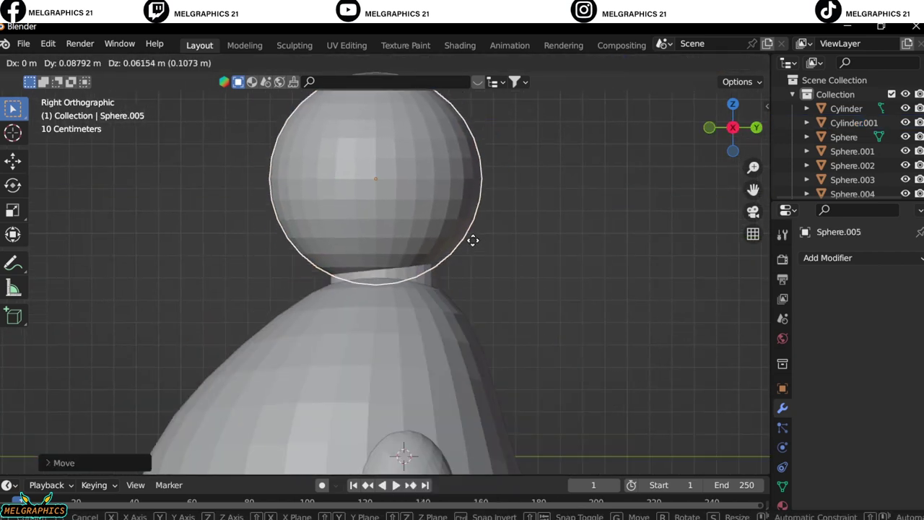
click(477, 238)
key(KP_1)
scroll(524, 226, down, 3)
scroll(525, 226, up, 4)
Step: Separate the head's top faces into their own object and add a Solidify modifier
click(65, 62)
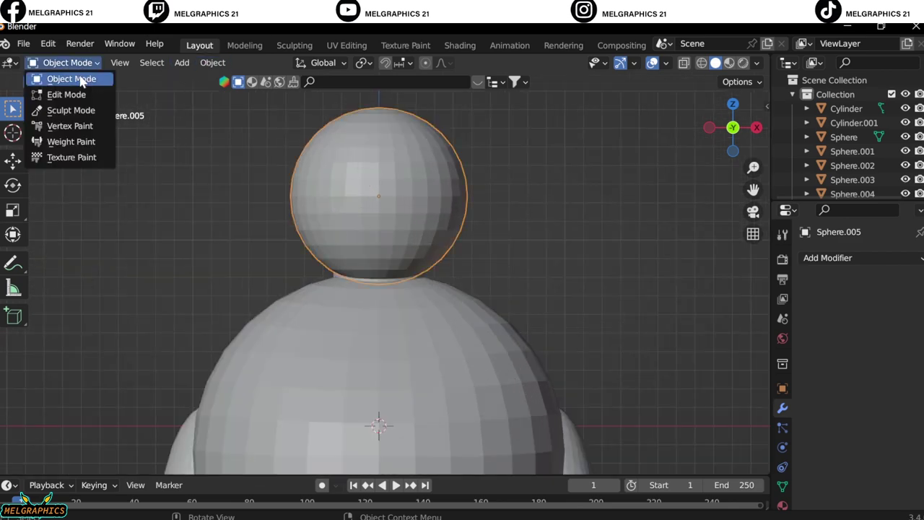
click(72, 93)
mouse_move(260, 103)
mouse_down()
mouse_move(299, 130)
mouse_move(491, 196)
mouse_up()
right_click(450, 120)
click(383, 437)
key(Tab)
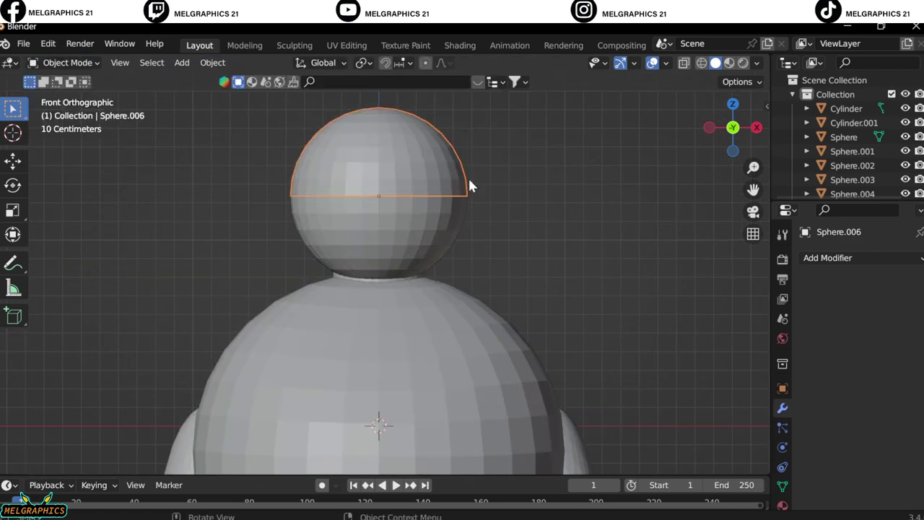
click(828, 258)
click(632, 441)
shift+middle_drag(506, 217, 526, 323)
drag(878, 338, 852, 338)
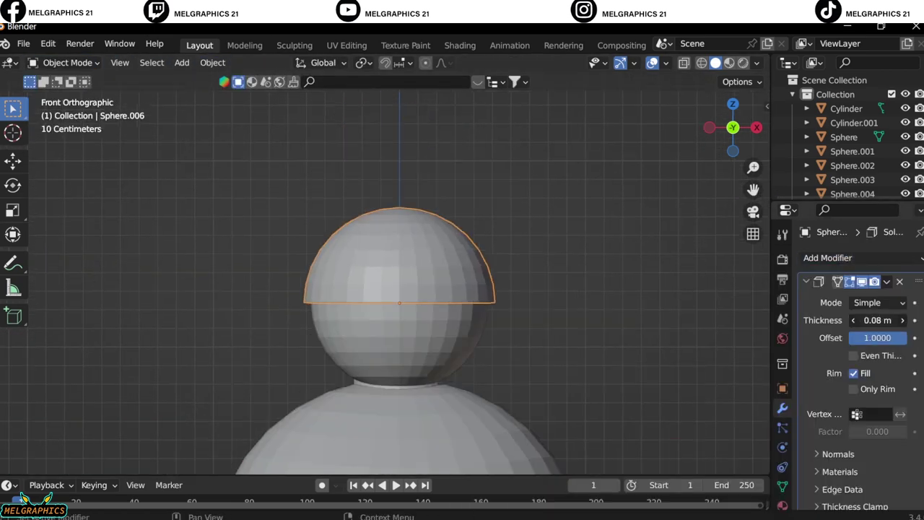
Step: Hide the first shell attempt and view the head from the front in X-ray mode
key(h)
scroll(516, 242, up, 3)
middle_drag(516, 242, 415, 303)
click(415, 303)
key(Tab)
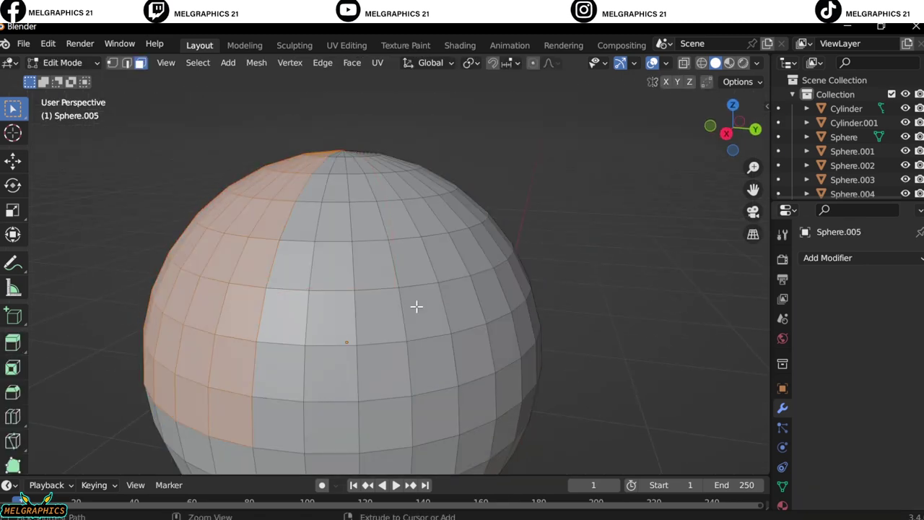
key(KP_1)
key(alt+z)
Step: Separate the head's top half again into a hat shell and give it 0.01 m thickness
drag(207, 165, 603, 320)
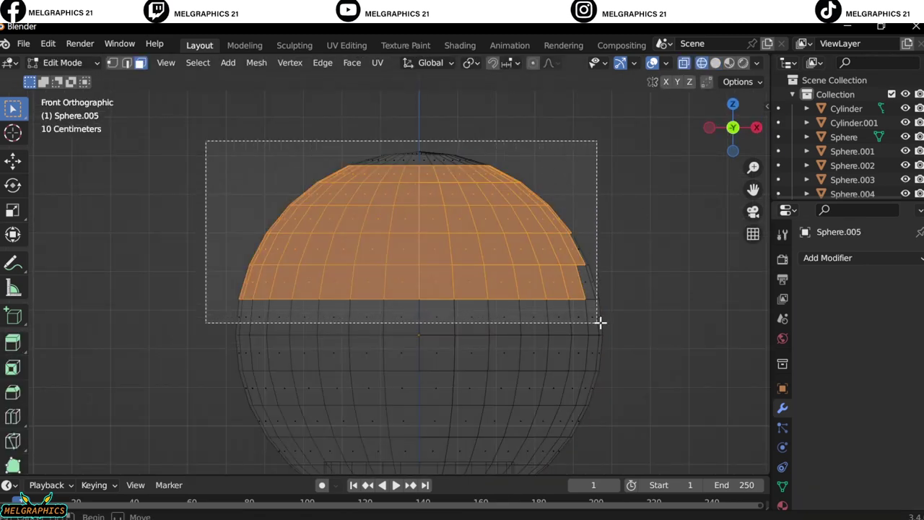
right_click(506, 506)
click(599, 449)
click(63, 63)
click(76, 78)
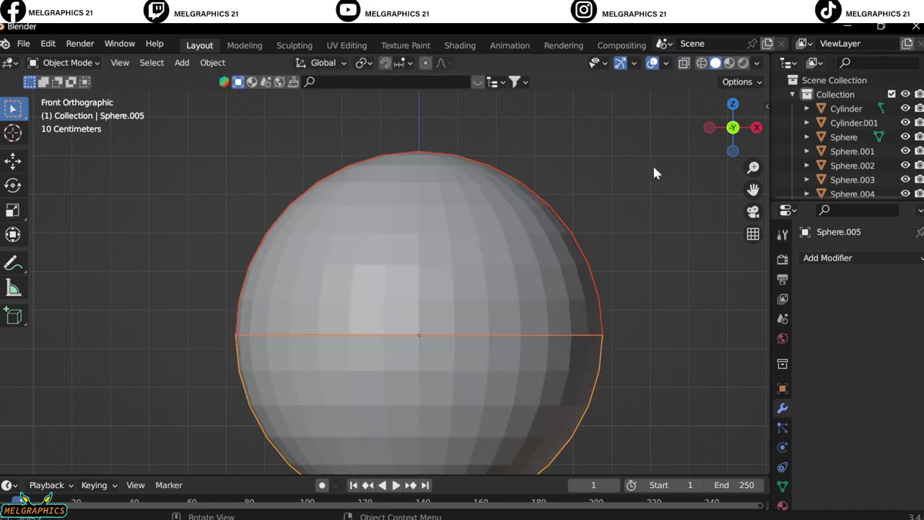
click(570, 289)
Step: Add a small UV sphere and move it along Z to sit above the head
middle_drag(549, 325, 576, 306)
key(KP_1)
shift+middle_drag(505, 289, 432, 239)
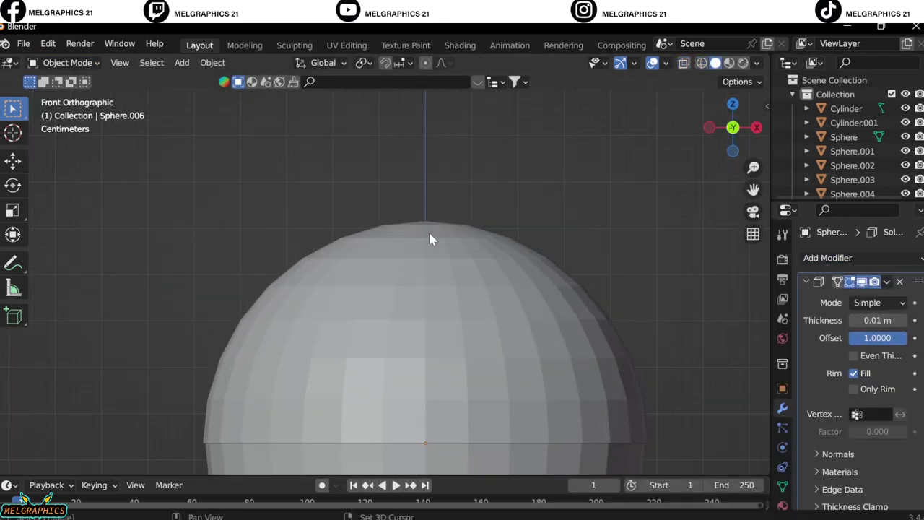
scroll(470, 325, down, 2)
key(shift+a)
click(508, 388)
key(g)
key(z)
click(693, 386)
Step: Shrink the new sphere to a tiny 0.0651-scale ball on top of the hat
key(s)
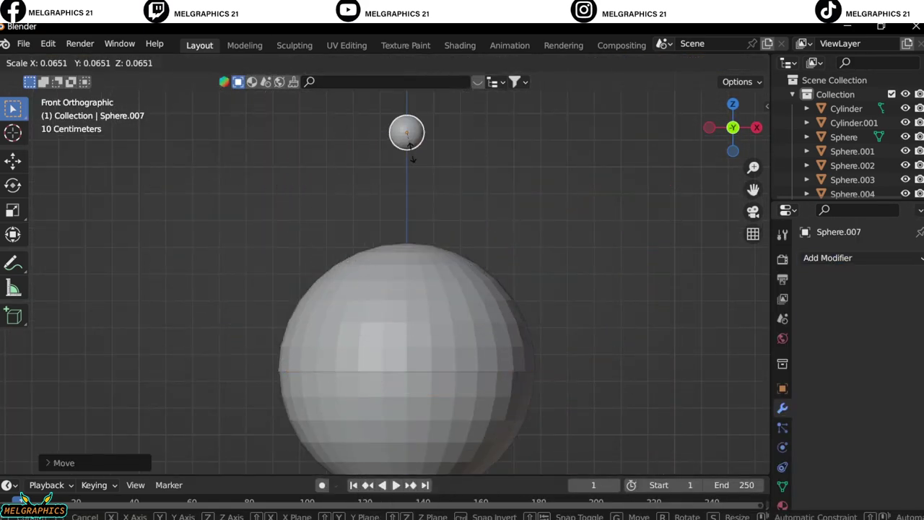
click(406, 231)
key(KP_3)
scroll(351, 226, up, 3)
key(g)
key(y)
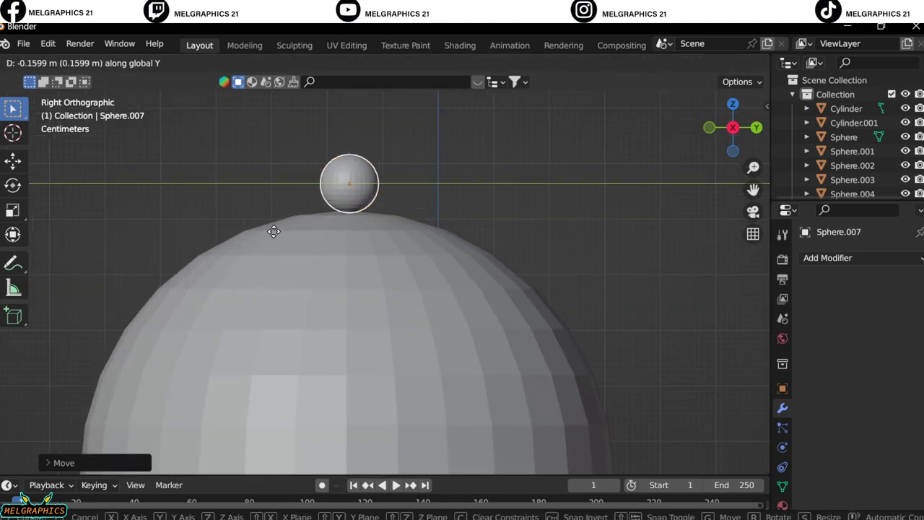
key(Escape)
key(KP_Decimal)
key(g)
key(z)
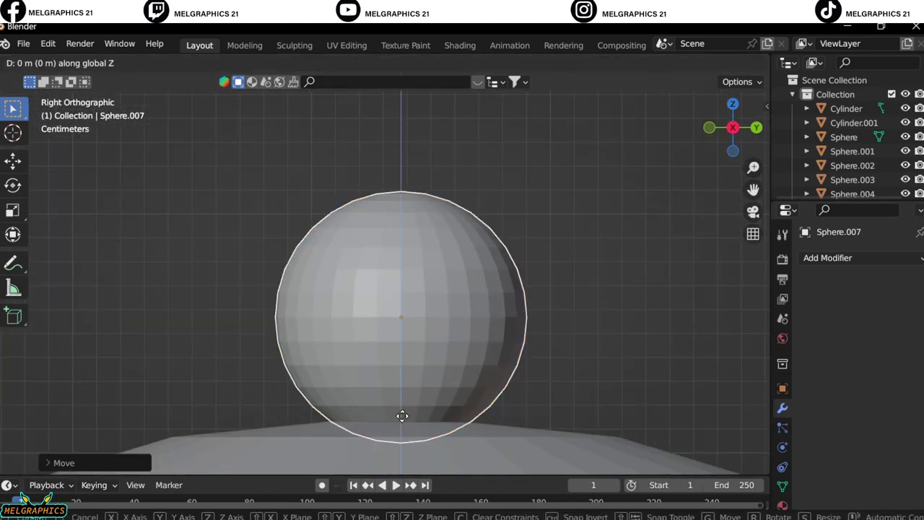
key(Escape)
key(KP_1)
scroll(419, 362, down, 10)
scroll(421, 372, up, 3)
Step: Add a torus for the hat brim and scale it down around the head
key(shift+a)
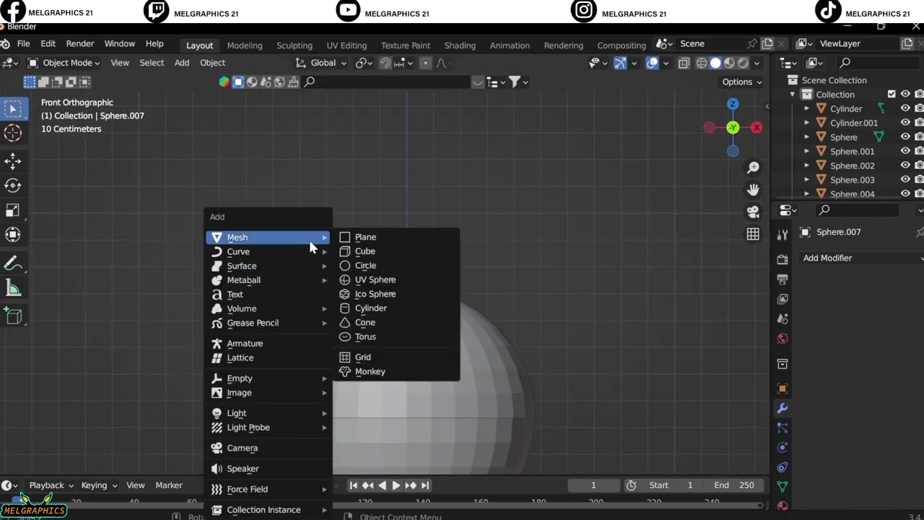
click(368, 392)
scroll(435, 347, down, 8)
key(g)
key(z)
scroll(454, 347, up, 5)
key(s)
click(462, 339)
middle_drag(462, 340, 603, 353)
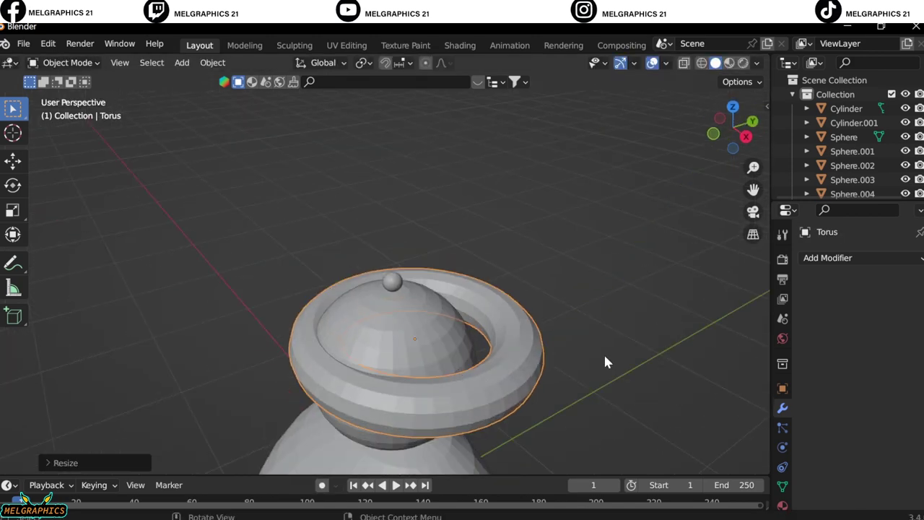
key(s)
key(Escape)
Step: Flatten the torus in height via the N panel and center it front-to-back
click(782, 388)
key(n)
drag(679, 297, 654, 297)
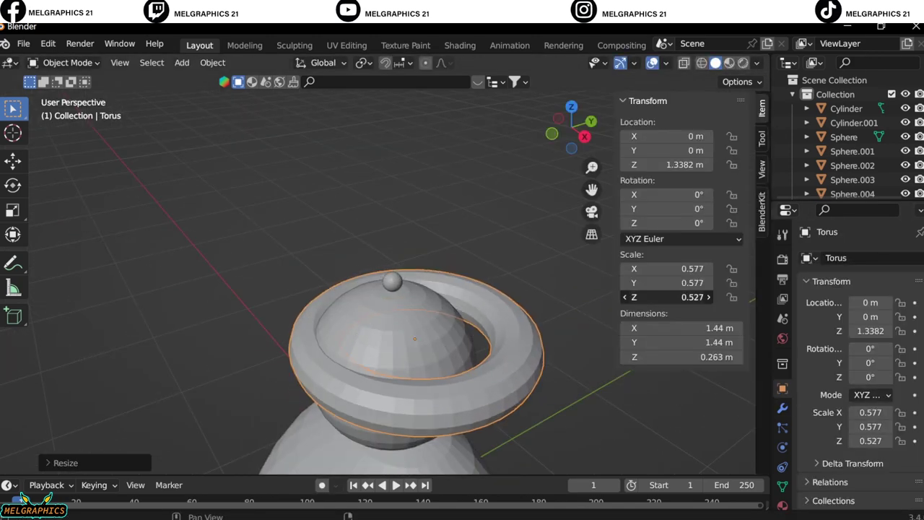
key(KP_3)
key(g)
key(y)
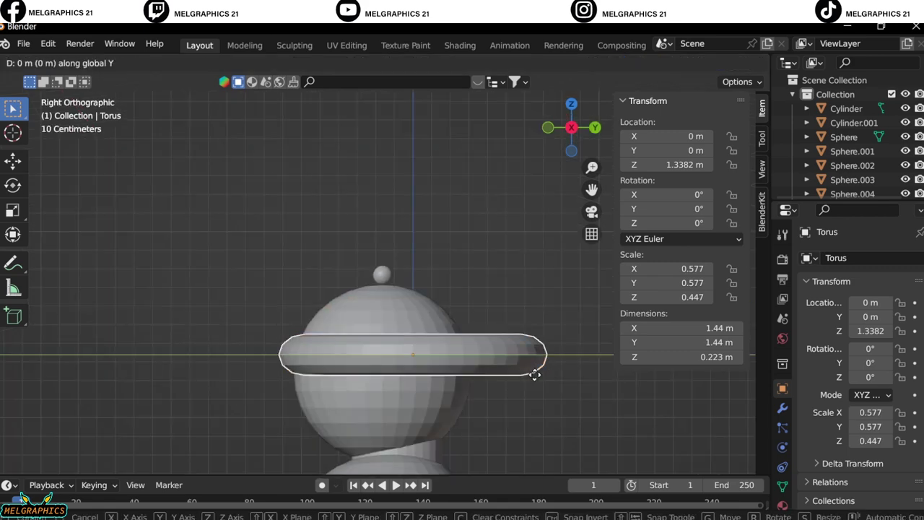
click(524, 372)
Step: Shrink the brim to about 0.465 and lower it to Z 1.2036 onto the head
key(KP_7)
mouse_move(580, 412)
middle_down()
mouse_move(355, 397)
mouse_move(418, 397)
middle_up()
key(KP_1)
key(s)
click(405, 395)
key(KP_1)
scroll(402, 359, up, 3)
key(g)
key(z)
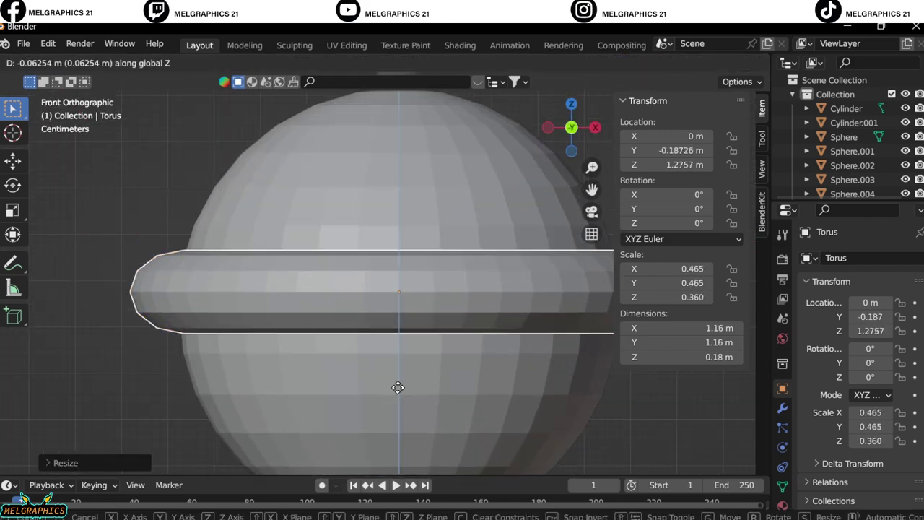
click(141, 279)
middle_drag(141, 279, 315, 317)
scroll(315, 317, down, 4)
Step: Add a UV sphere for an ear, shrink it and raise it to head height
key(KP_1)
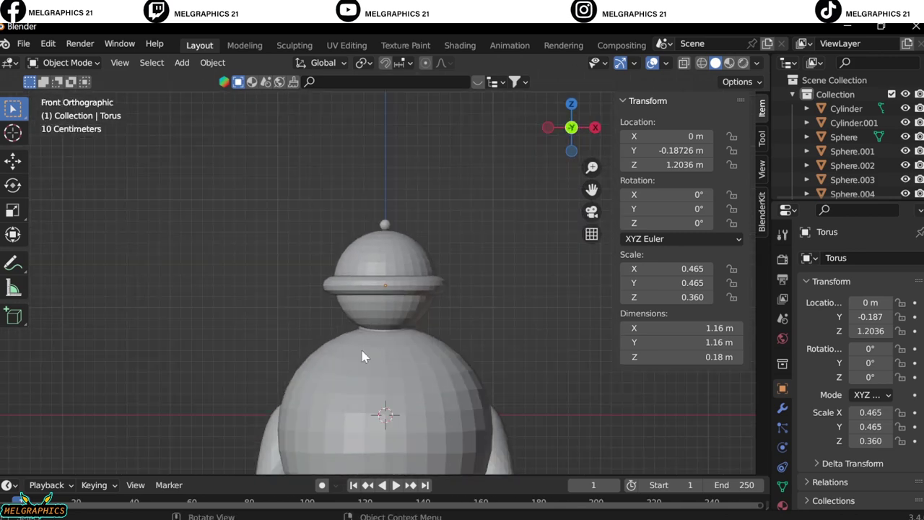
scroll(315, 317, up, 3)
key(shift+a)
click(563, 281)
scroll(479, 303, down, 4)
key(s)
click(393, 386)
key(g)
key(z)
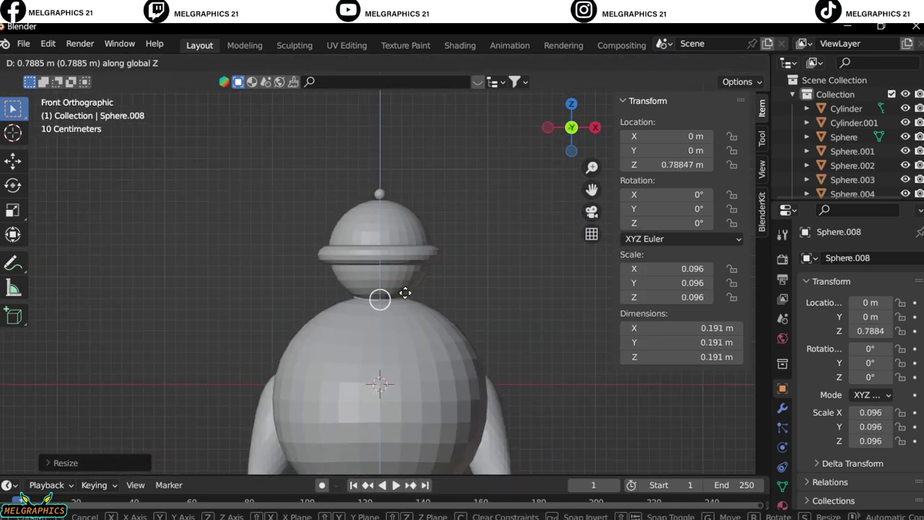
click(404, 289)
Step: Move the ear sphere along X to the side of the head and shrink it to 0.075
scroll(404, 288, up, 4)
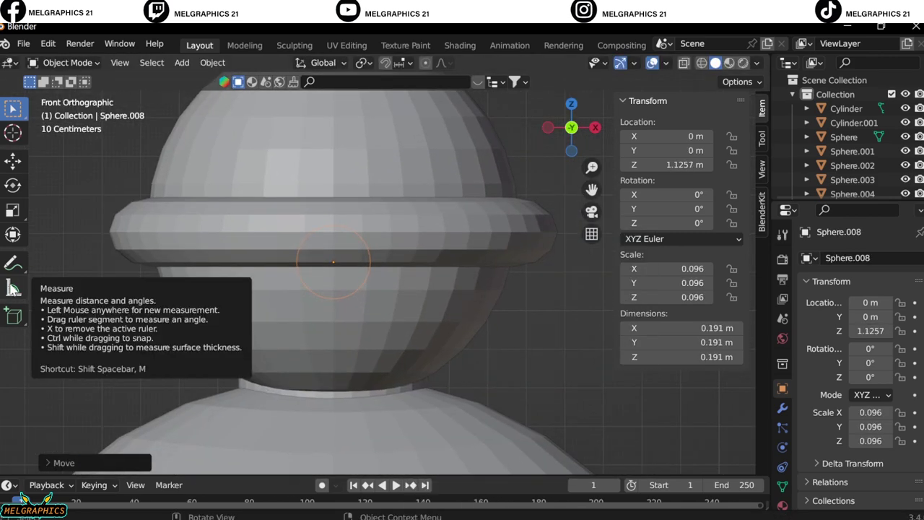
key(g)
key(x)
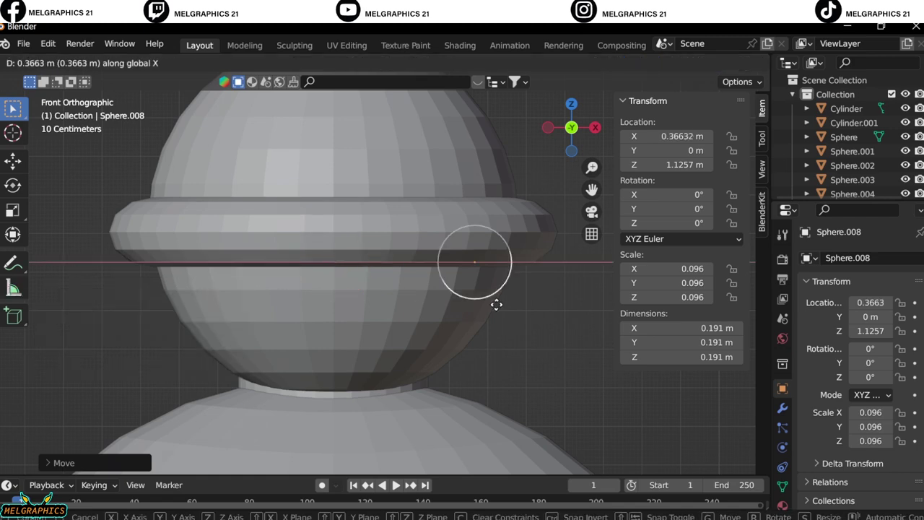
click(502, 306)
middle_drag(501, 305, 378, 357)
key(KP_3)
key(s)
key(KP_1)
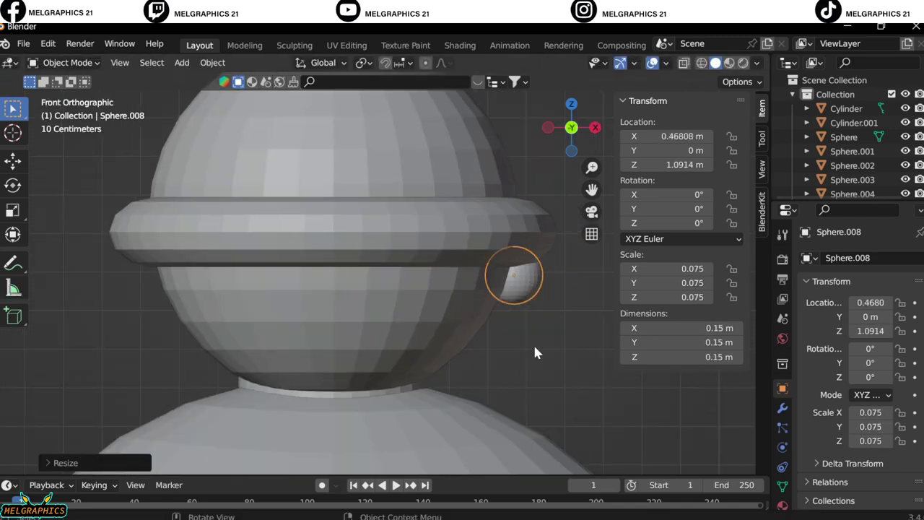
scroll(506, 310, down, 2)
Step: Add a Mirror modifier to create the second ear and make it permanent
click(782, 408)
click(827, 258)
click(614, 381)
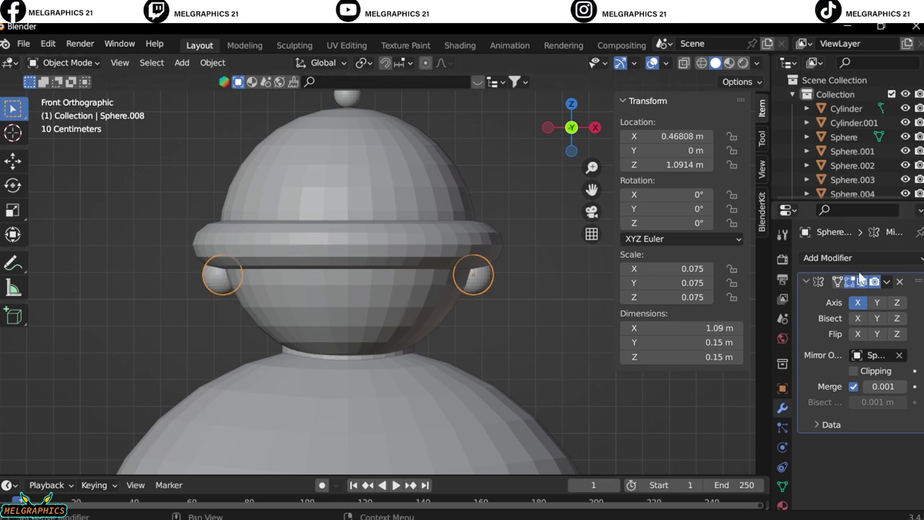
key(ctrl+a)
scroll(340, 373, up, 2)
Step: Add a UV sphere for the nose and shrink it to a small size at face height
key(shift+a)
click(397, 252)
scroll(390, 361, down, 2)
key(s)
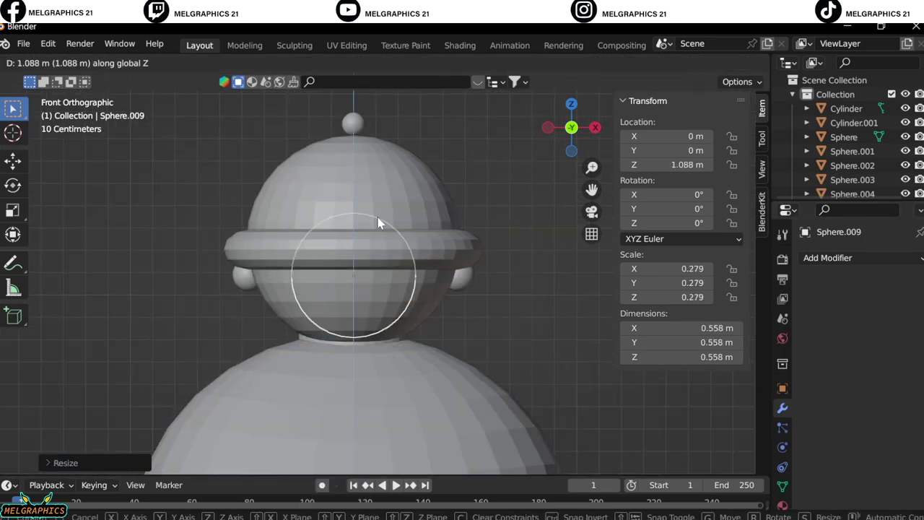
click(398, 295)
key(KP_3)
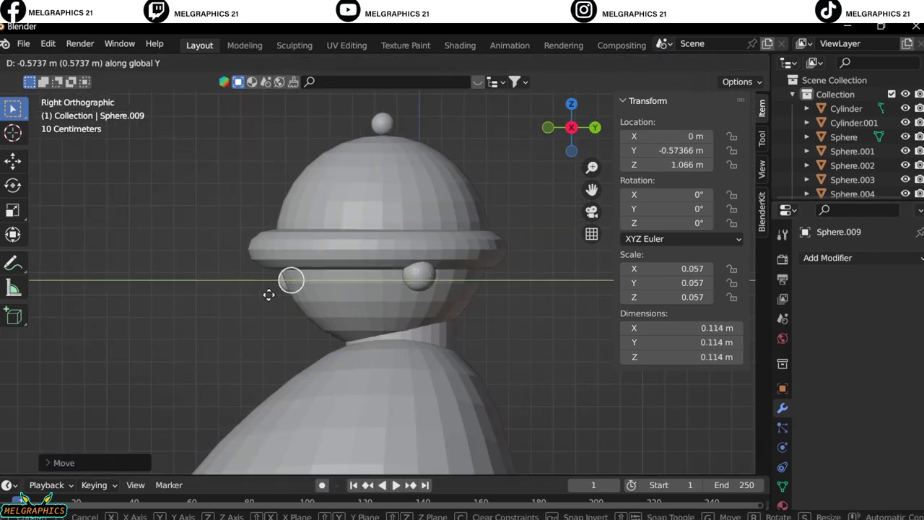
click(269, 295)
key(KP_1)
key(KP_Decimal)
Step: Stretch the nose sphere sideways and move it along Y against the front of the face
key(KP_3)
key(g)
key(y)
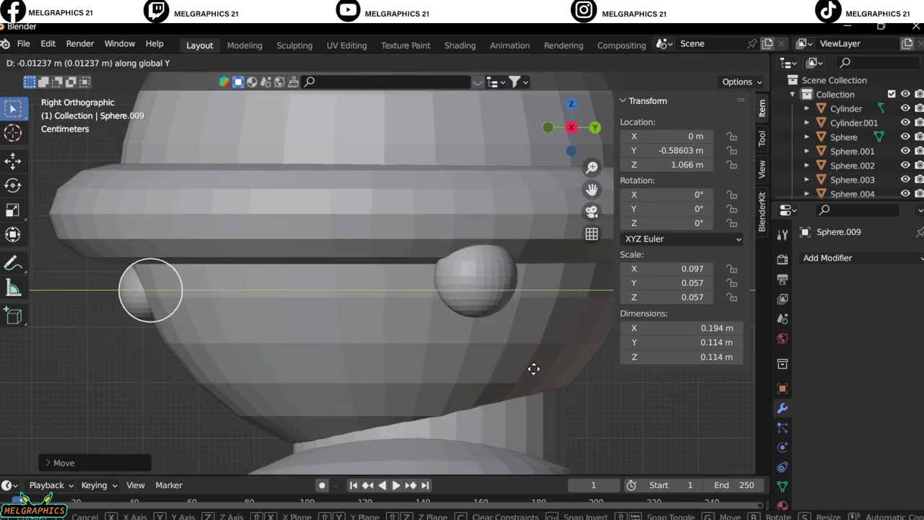
click(439, 363)
key(KP_1)
scroll(439, 363, down, 5)
middle_drag(439, 363, 443, 382)
Step: Select the arms and body parts and apply Shade Smooth to them
click(444, 383)
key(KP_1)
scroll(438, 370, up, 4)
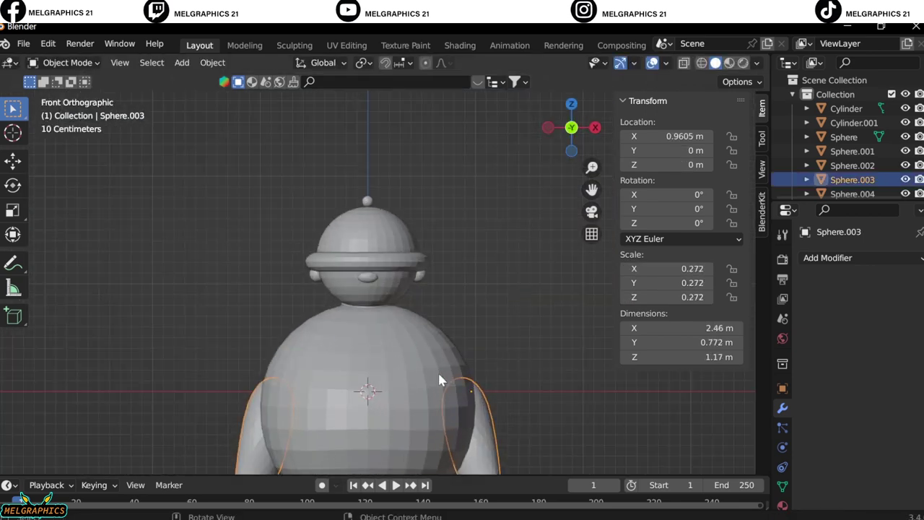
key(g)
click(445, 357)
scroll(429, 367, up, 3)
scroll(428, 367, up, 2)
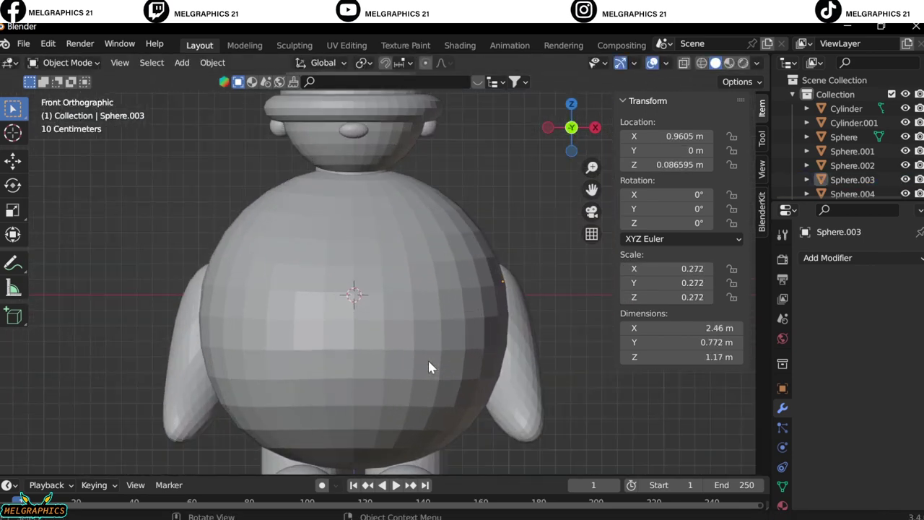
scroll(429, 367, down, 5)
middle_drag(429, 367, 382, 235)
right_click(382, 235)
click(382, 236)
key(KP_1)
Step: Select the head, another body piece and the leg cylinders, and apply Shade Smooth
scroll(462, 289, up, 2)
click(368, 192)
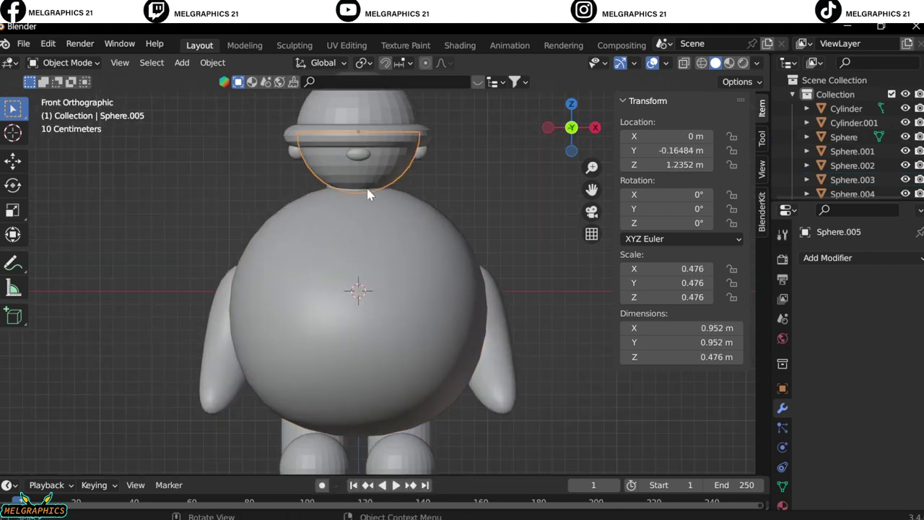
middle_drag(368, 193, 434, 207)
click(392, 208)
click(526, 289)
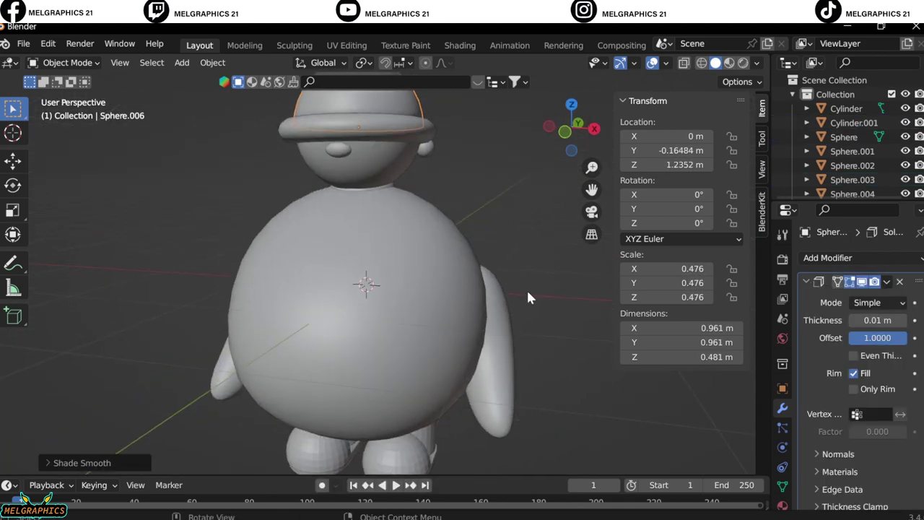
key(KP_1)
right_click(299, 93)
click(299, 93)
Step: Select both legs and the feet, checking the feet from below
click(321, 347)
shift+click(394, 332)
click(405, 386)
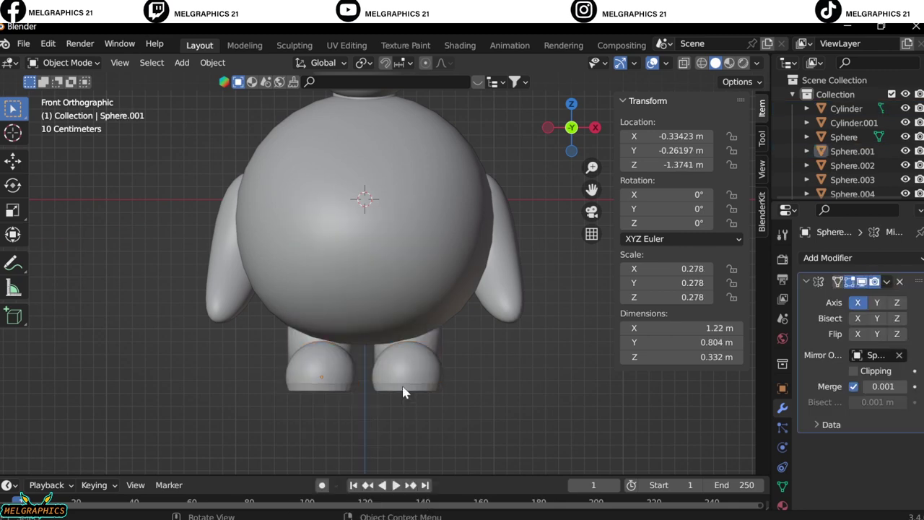
middle_drag(404, 386, 423, 424)
key(KP_1)
key(shift+a)
Step: Add a UV sphere, shrink it to 0.118 scale, and place it on the front of the foot
click(477, 280)
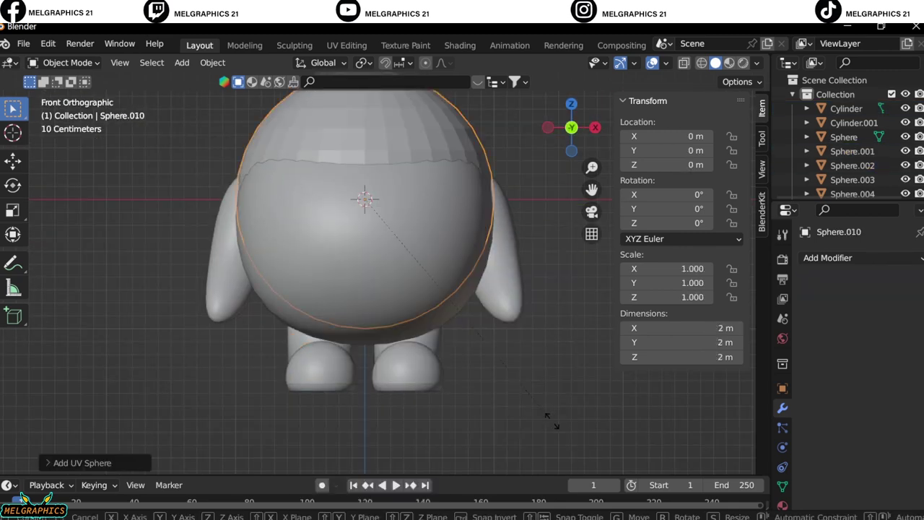
key(s)
click(363, 210)
key(KP_3)
click(375, 368)
middle_drag(376, 369, 359, 431)
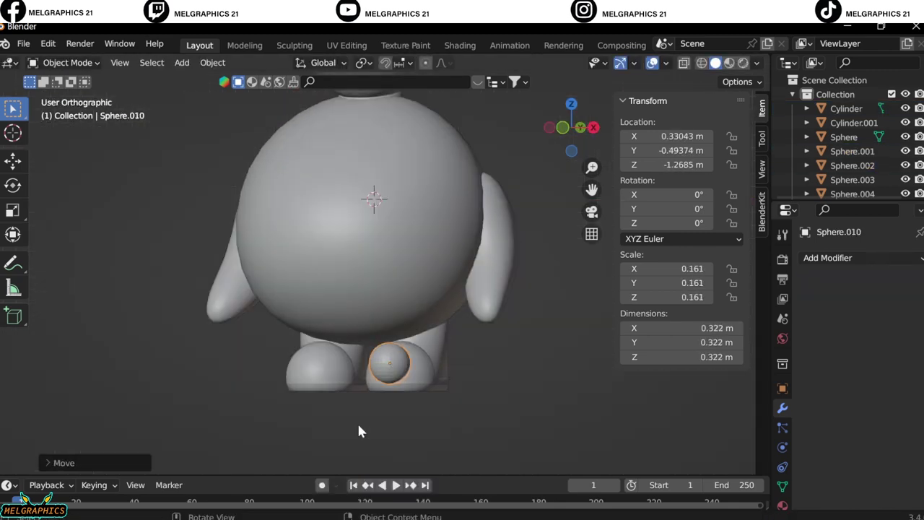
scroll(555, 426, up, 3)
key(s)
click(556, 426)
key(KP_1)
Step: Mirror the foot sphere across the character's centre sphere and apply the Mirror modifier
right_click(440, 354)
click(828, 258)
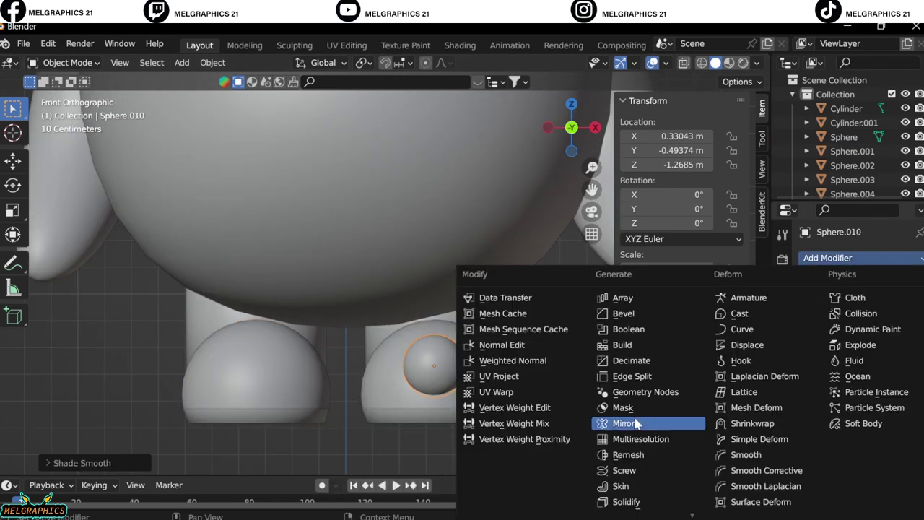
click(495, 355)
click(877, 354)
click(691, 311)
click(818, 297)
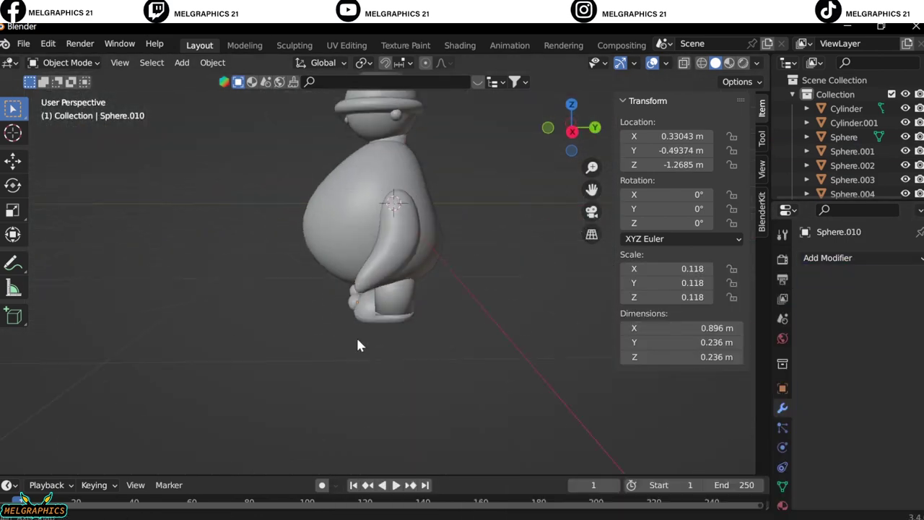
middle_drag(356, 344, 407, 367)
Step: Save the file as DAY12.blend, switch to Material Preview shading, and add a torus
click(48, 43)
click(60, 153)
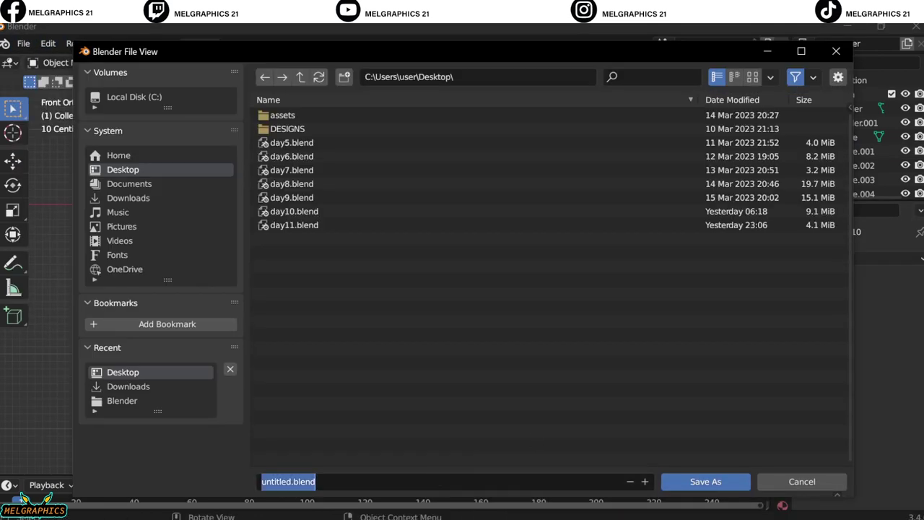
click(705, 481)
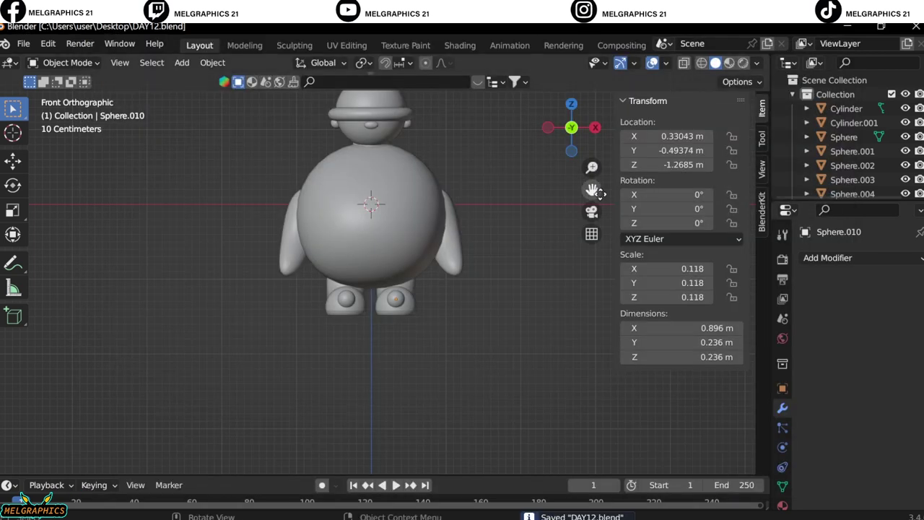
click(729, 63)
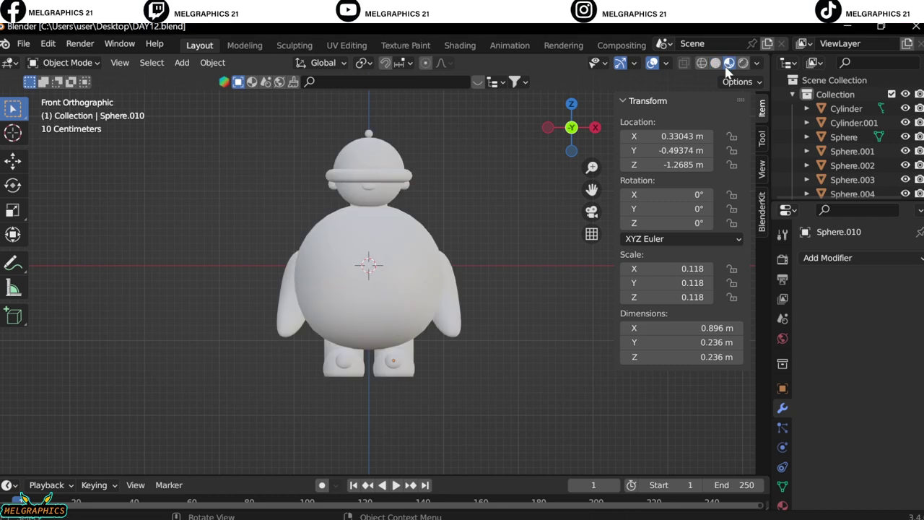
key(shift+a)
click(543, 287)
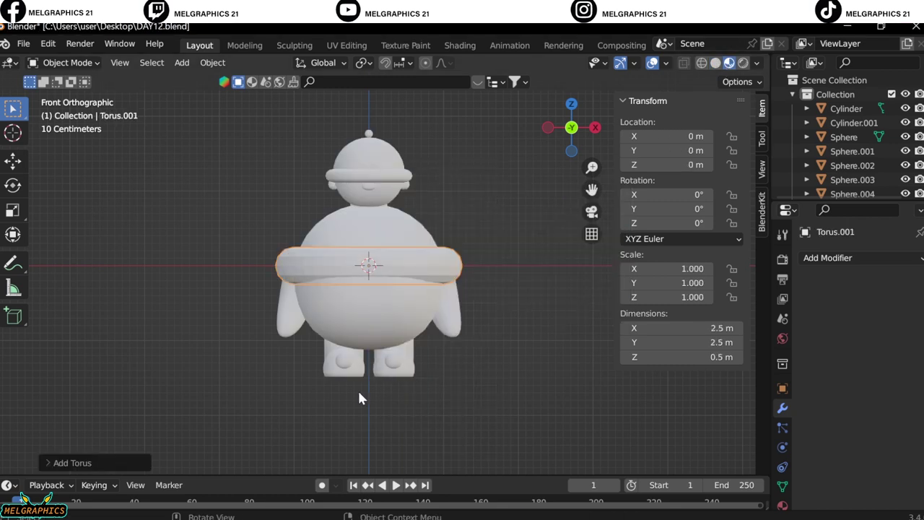
Step: Raise the torus toward the neck, shrink it, and adjust its front-back position
key(g)
key(z)
click(526, 252)
scroll(526, 252, up, 3)
key(s)
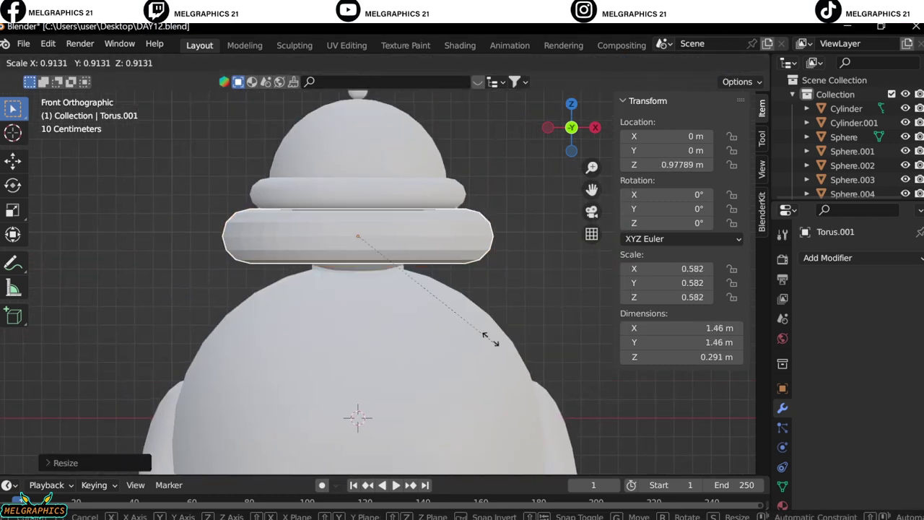
click(491, 339)
key(g)
click(501, 325)
middle_drag(502, 325, 497, 333)
key(g)
click(473, 333)
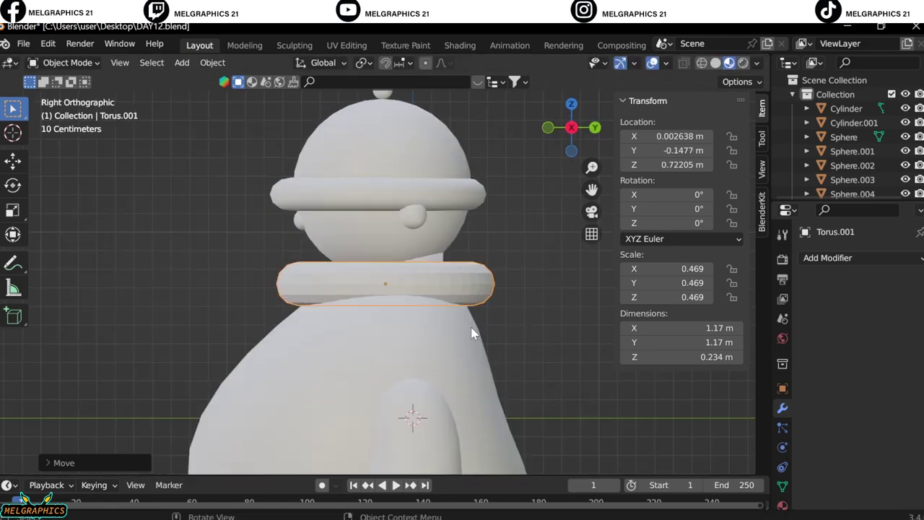
Step: Shrink the collar to 0.369 scale, seat it at neck height Z 0.73523, then add another torus
key(s)
click(538, 361)
key(g)
key(z)
click(540, 352)
middle_drag(540, 353, 383, 280)
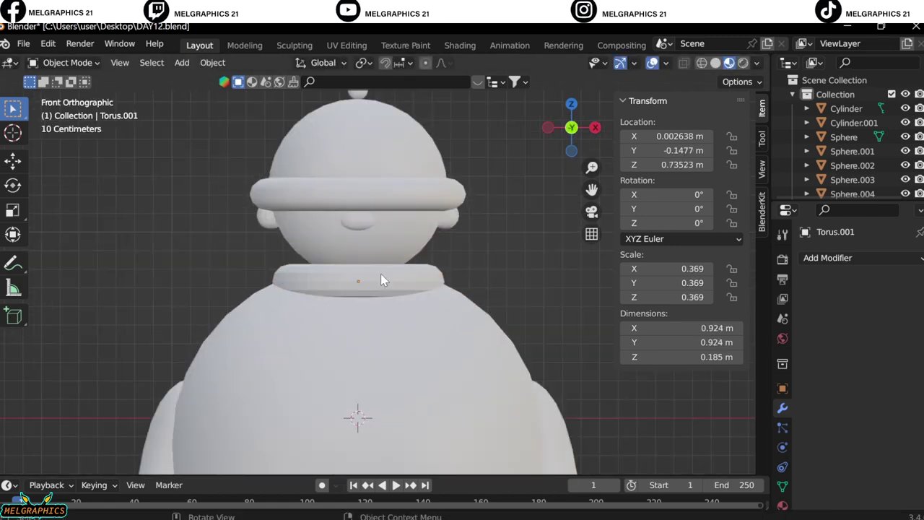
scroll(383, 281, down, 5)
mouse_move(419, 231)
middle_down()
mouse_move(231, 315)
mouse_move(415, 301)
middle_up()
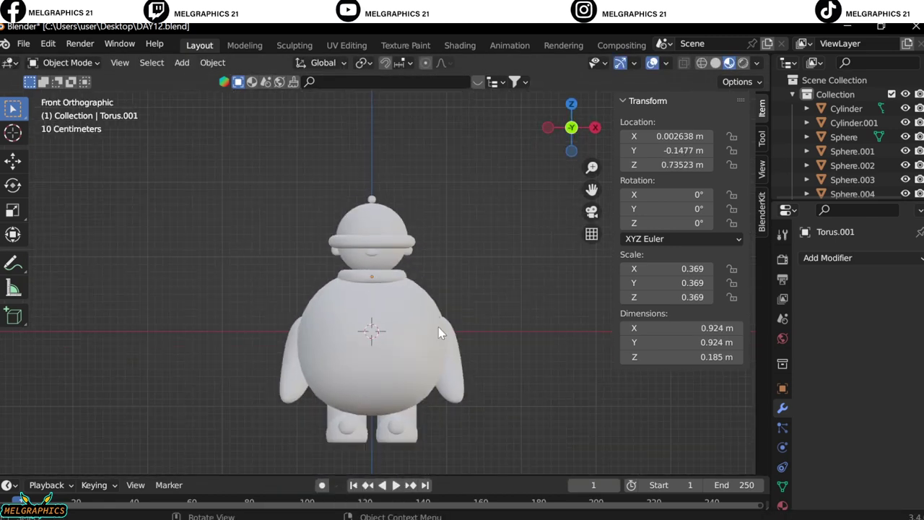
scroll(441, 333, up, 3)
key(shift+a)
click(566, 266)
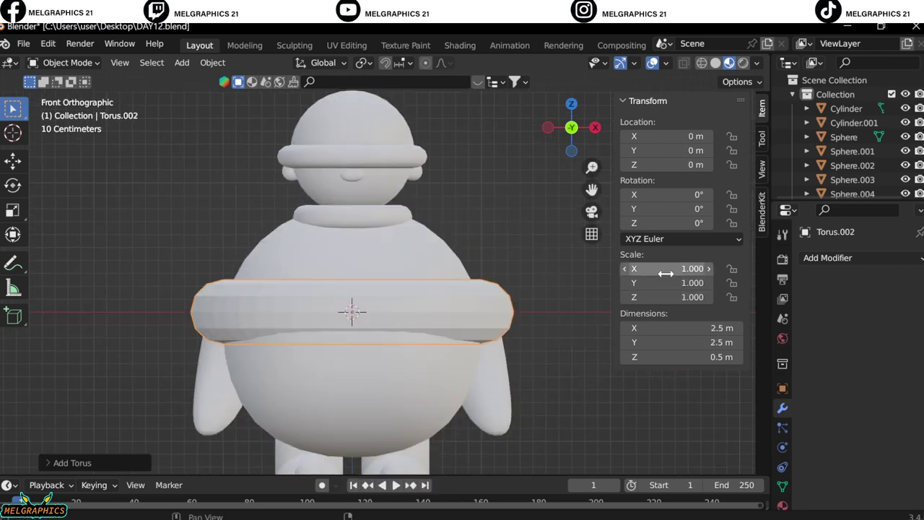
Step: Rotate the new torus 90° on Y to stand it upright and shrink it
drag(653, 209, 694, 209)
click(653, 209)
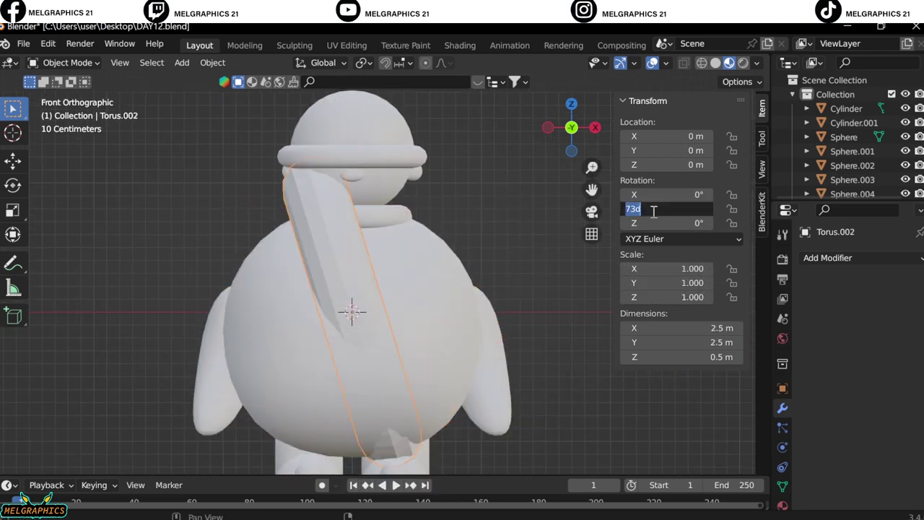
text(90)
key(Return)
key(s)
click(431, 338)
key(g)
key(x)
Step: Position the ring around the top of the arm at scale 0.258
middle_drag(431, 337, 382, 338)
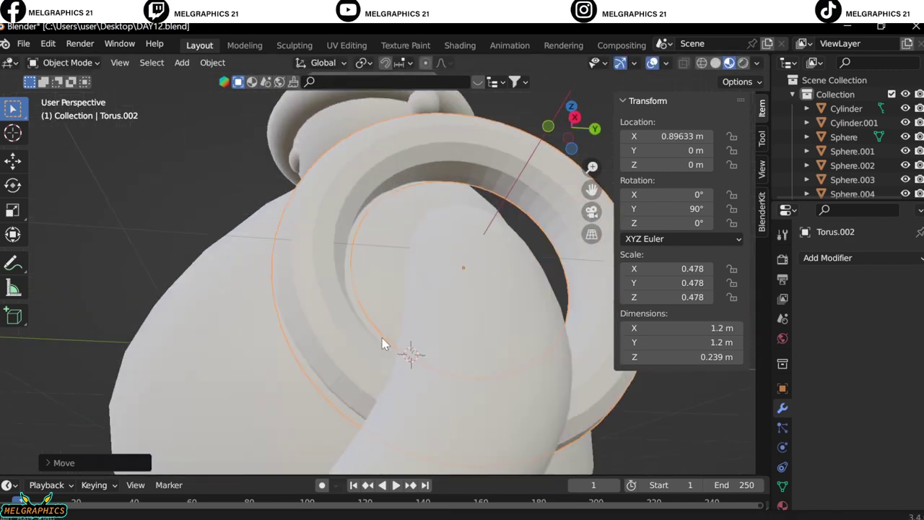
key(KP_3)
key(g)
click(462, 339)
key(s)
click(499, 358)
key(g)
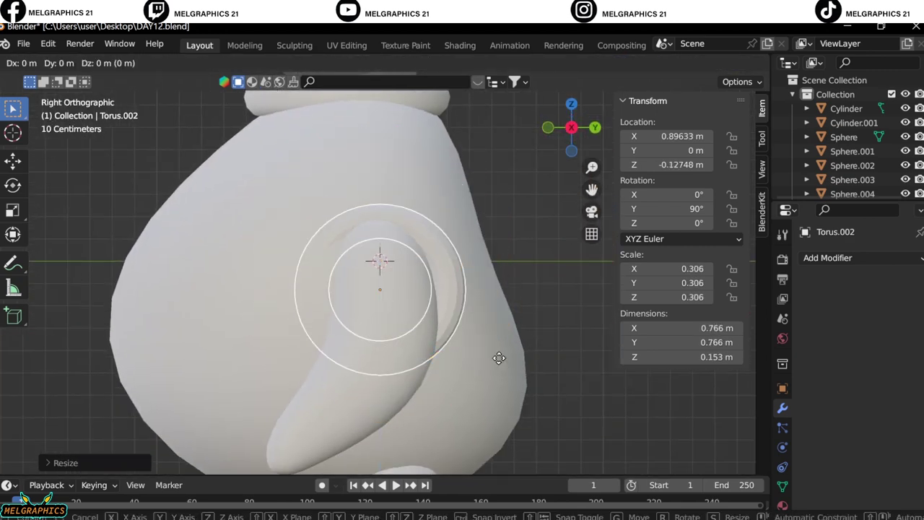
key(z)
click(495, 334)
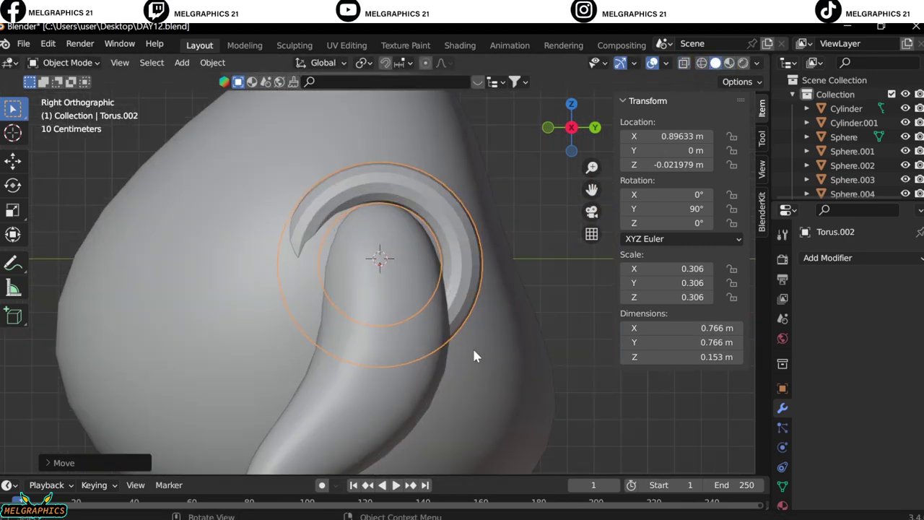
key(s)
click(477, 332)
Step: Tilt the ring to follow the arm and mirror it onto the other shoulder
drag(679, 222, 715, 223)
middle_drag(506, 325, 526, 332)
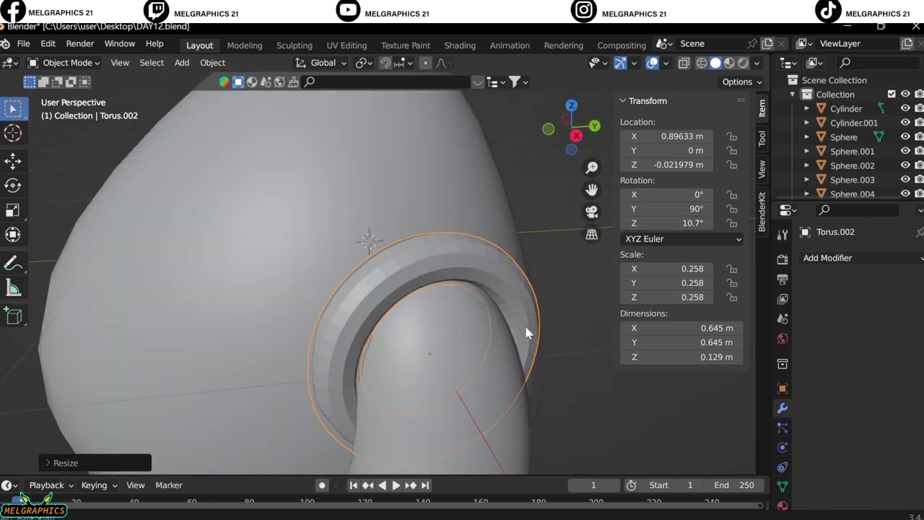
key(KP_1)
click(828, 258)
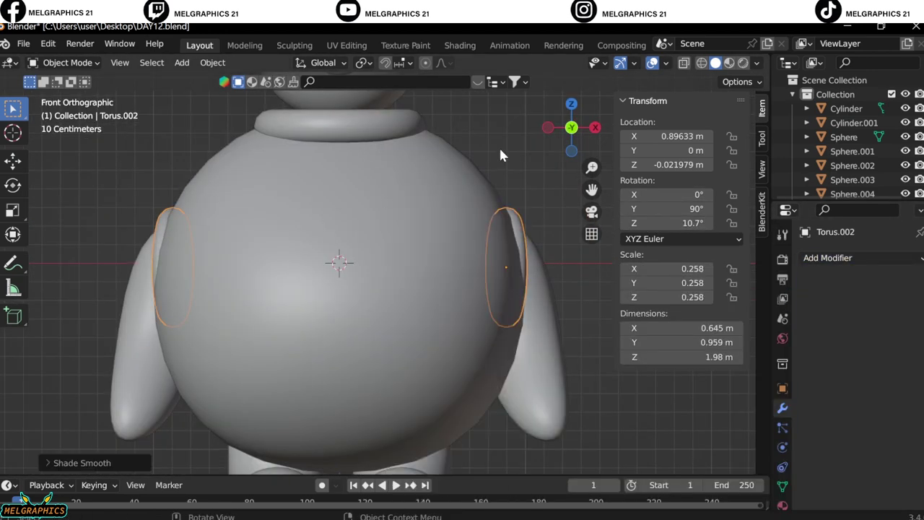
middle_drag(503, 156, 361, 375)
scroll(472, 330, down, 3)
mouse_move(472, 330)
middle_down()
mouse_move(196, 314)
mouse_move(562, 306)
middle_up()
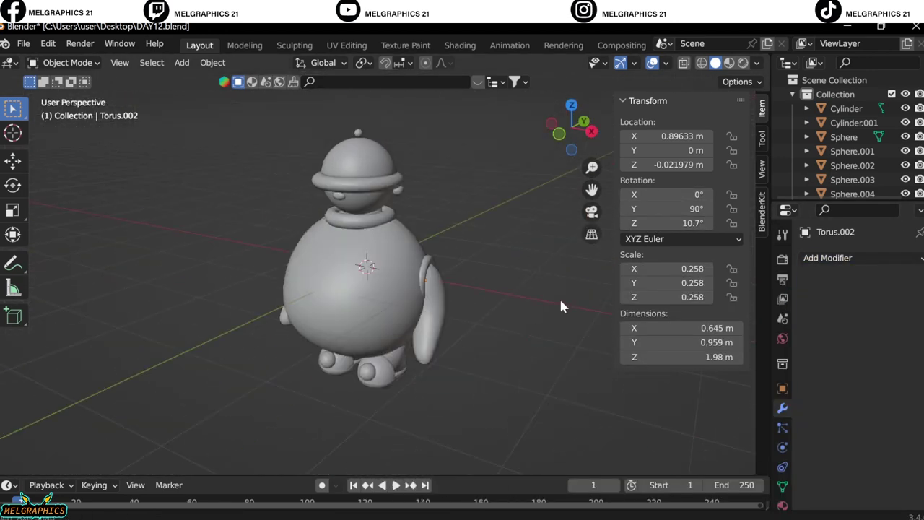
key(KP_1)
click(23, 43)
Step: Save DAY12.blend, then import the cyclorama backdrop FBX and scale it
click(36, 137)
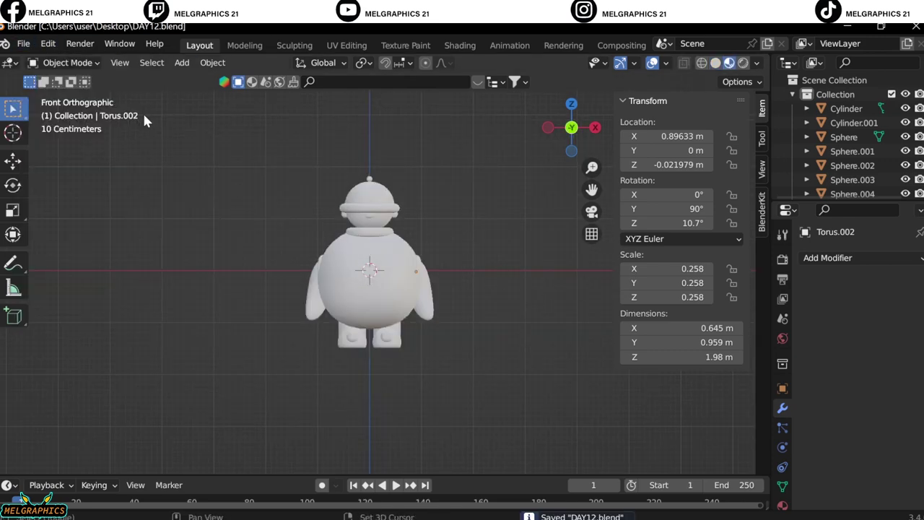
click(23, 44)
click(181, 304)
click(691, 479)
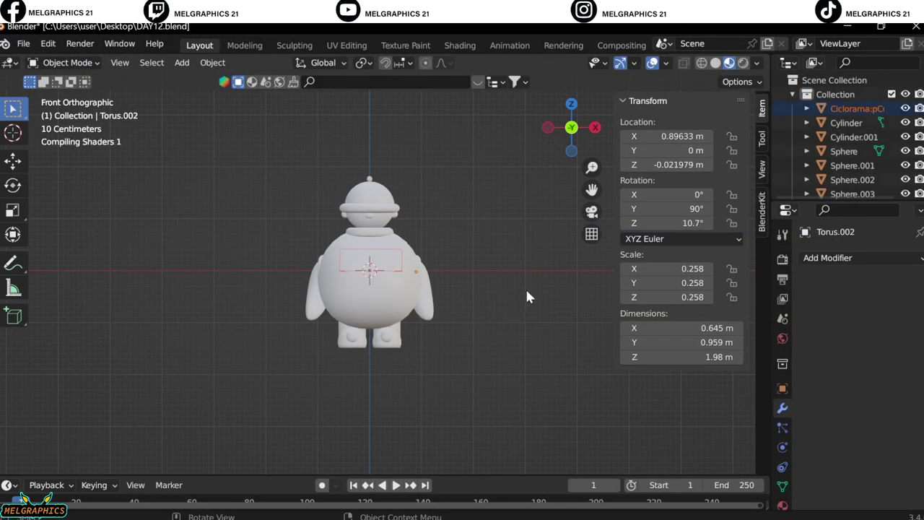
key(s)
click(494, 209)
Step: Lower the backdrop along Z beneath the character
key(g)
key(z)
click(433, 325)
scroll(403, 361, up, 3)
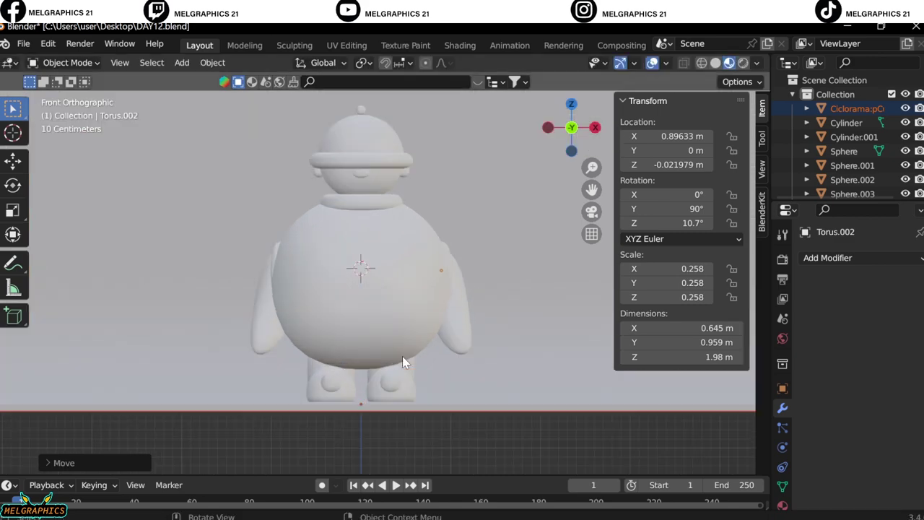
key(KP_3)
Step: Slide the backdrop back on Y and adjust its height so the feet rest on its floor
key(g)
key(y)
click(433, 399)
scroll(431, 406, up, 4)
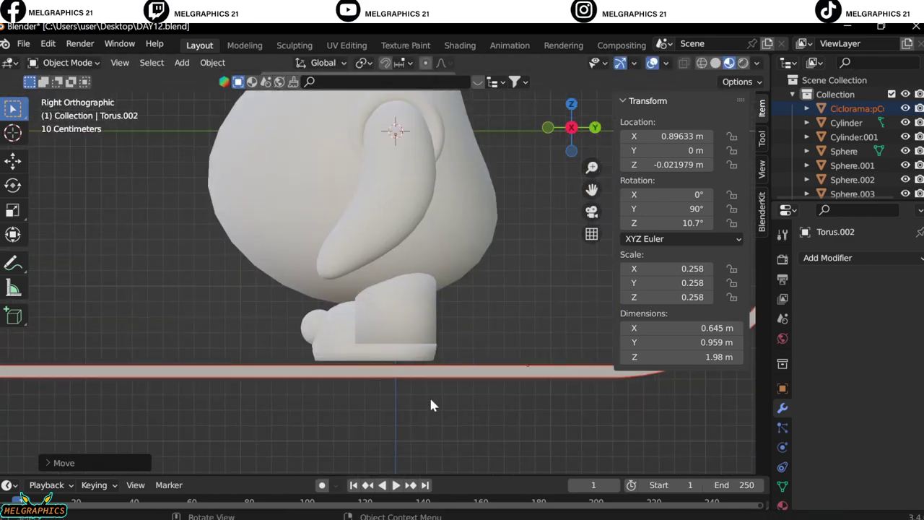
key(g)
key(z)
click(415, 415)
scroll(505, 371, up, 3)
key(KP_1)
scroll(443, 429, down, 8)
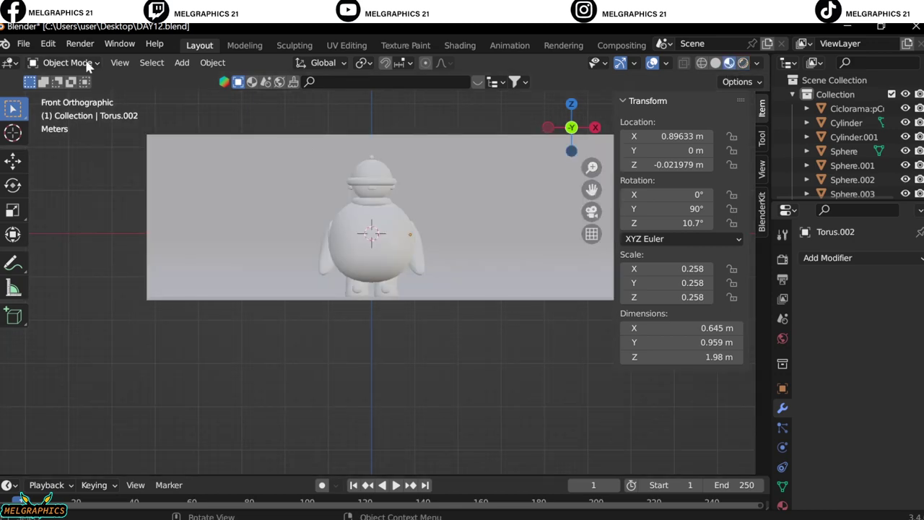
Step: Add an area light, rotate it 90° on X, and move it along Y in front of the character
click(181, 62)
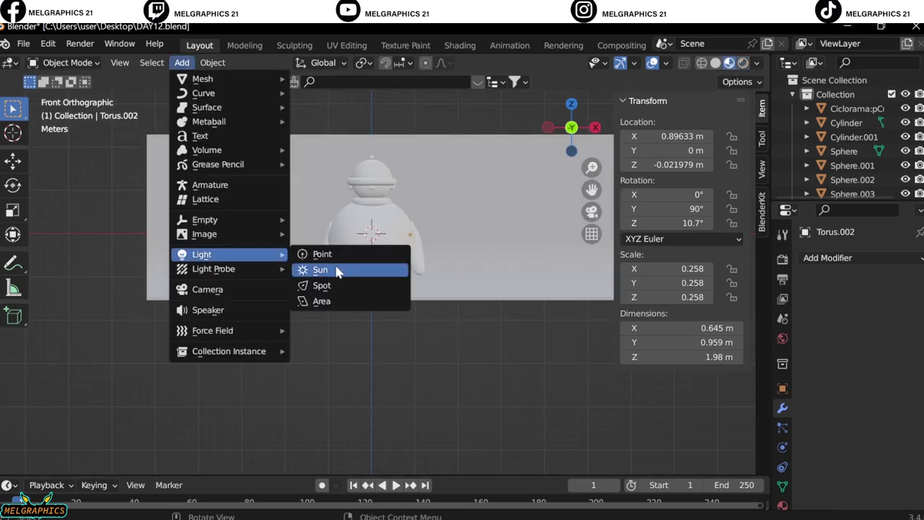
click(343, 302)
key(KP_3)
click(687, 195)
text(90)
key(Return)
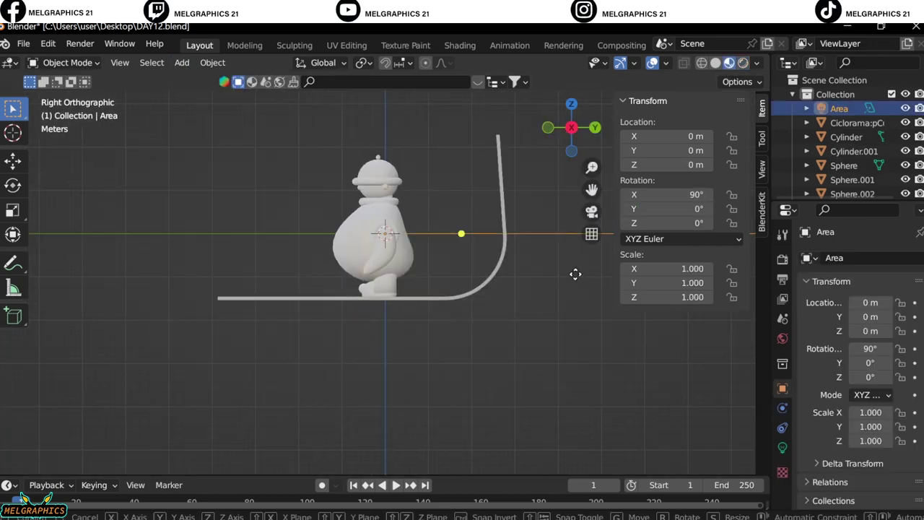
key(g)
key(y)
click(312, 289)
Step: Turn the area light 45° around Z and shift it along X to the front right
key(KP_7)
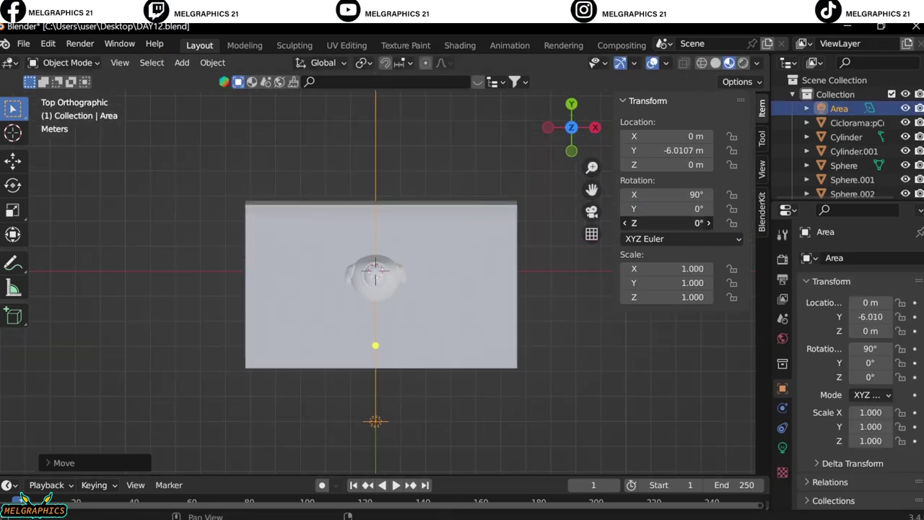
click(679, 222)
text(45)
key(Return)
key(g)
key(x)
click(740, 270)
Step: Make a linked copy of the light, turned -45° on Z and moved to the front left
right_click(459, 372)
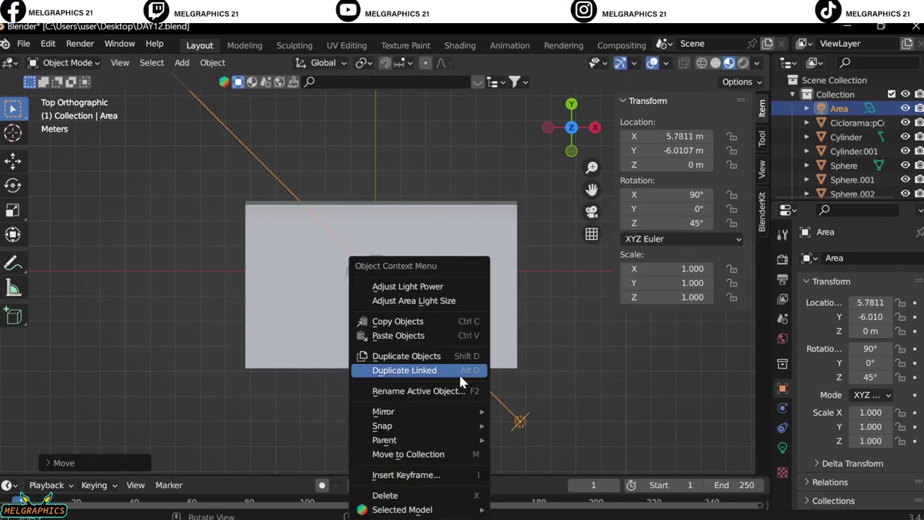
click(460, 380)
click(679, 222)
text(-45)
key(Return)
key(g)
key(x)
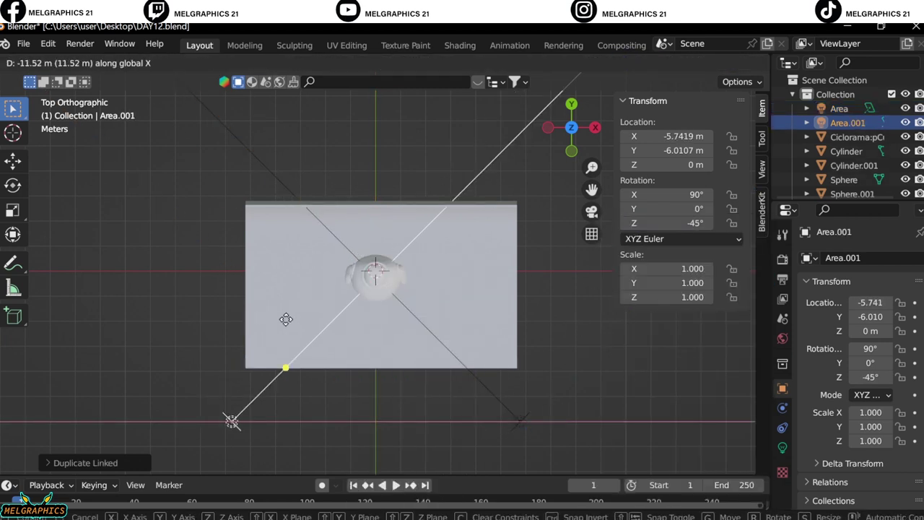
click(285, 317)
Step: Add a third area light and raise it overhead to Z 4.4289
key(shift+a)
click(621, 513)
key(KP_3)
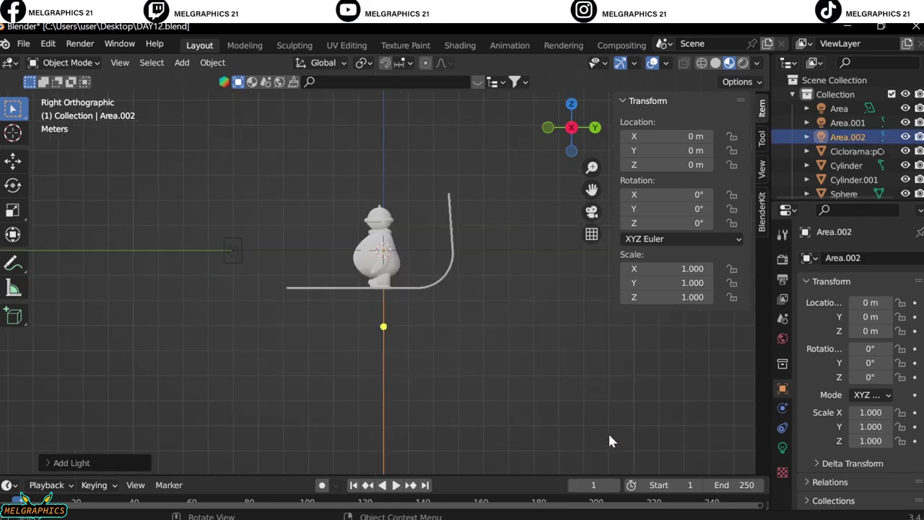
key(g)
key(x)
key(z)
click(493, 203)
Step: Add a camera and move it along Y to -7.3489, facing the character
key(KP_1)
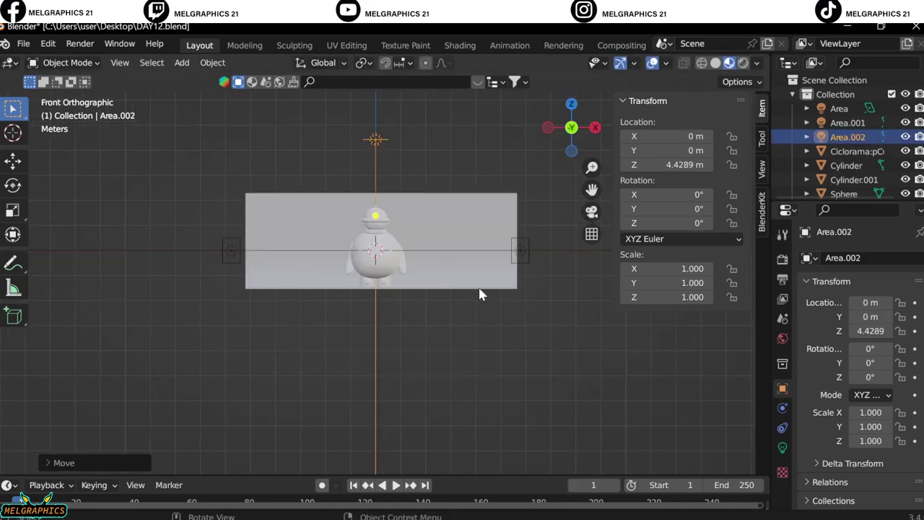
key(shift+a)
click(477, 319)
key(KP_3)
key(g)
key(y)
click(278, 302)
Step: Move the camera back along Y to -9.485 and check the camera view
key(KP_0)
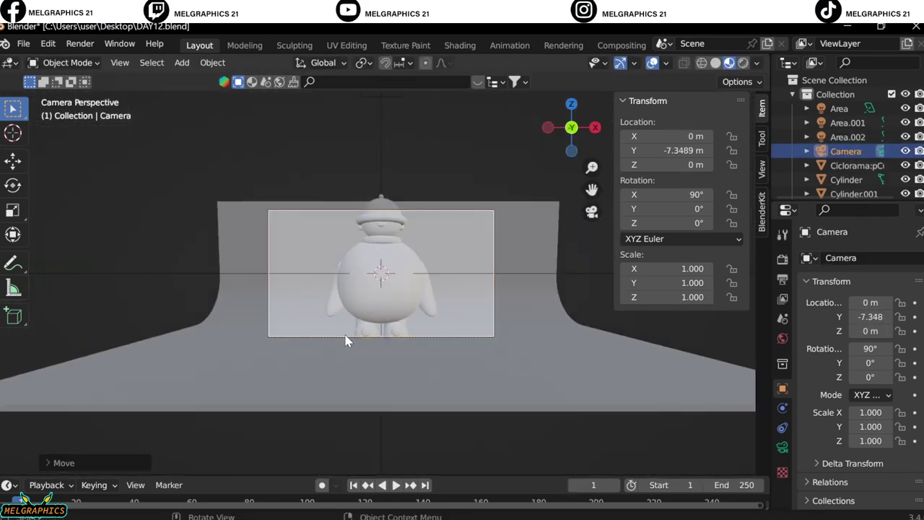
key(KP_3)
key(g)
key(y)
click(304, 334)
key(KP_0)
middle_drag(425, 314, 297, 403)
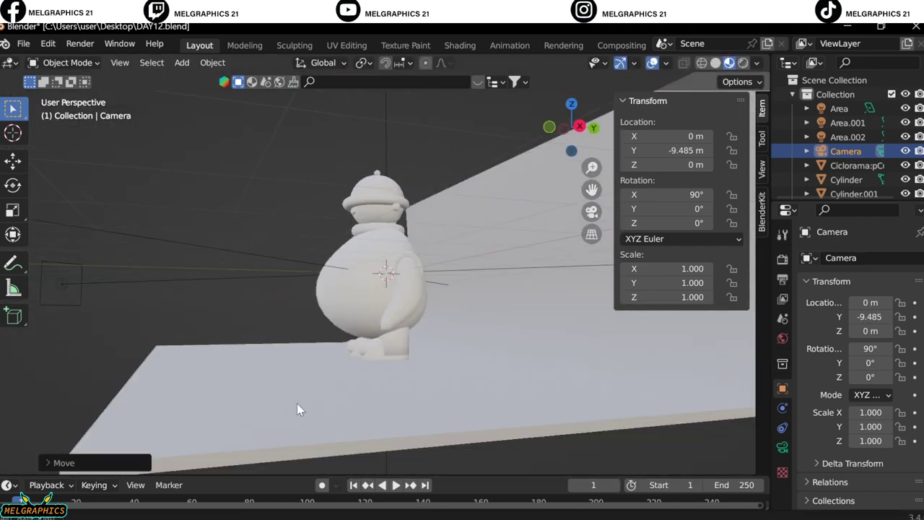
key(KP_3)
Step: Lower the cyclorama backdrop along Z and scale it up to 0.108
click(350, 365)
scroll(350, 365, up, 4)
key(g)
key(z)
click(416, 426)
key(KP_0)
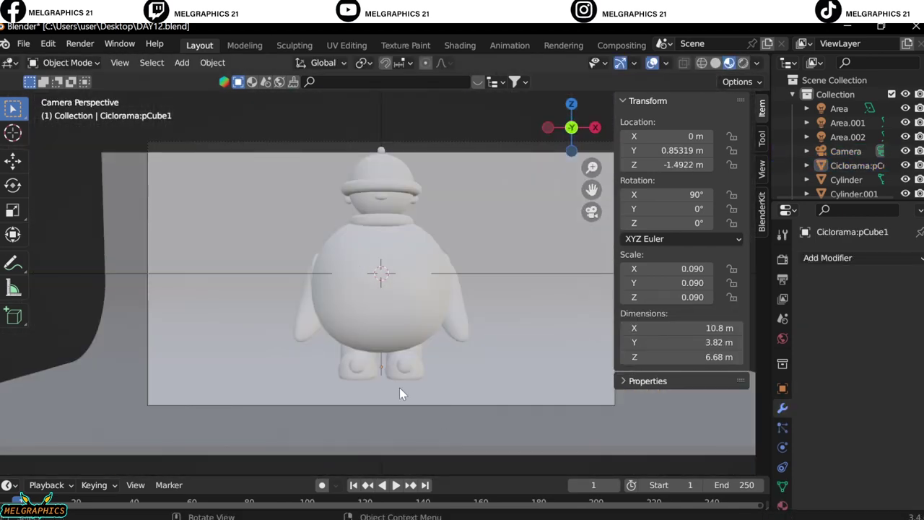
key(s)
click(506, 448)
key(KP_1)
middle_drag(376, 239, 319, 268)
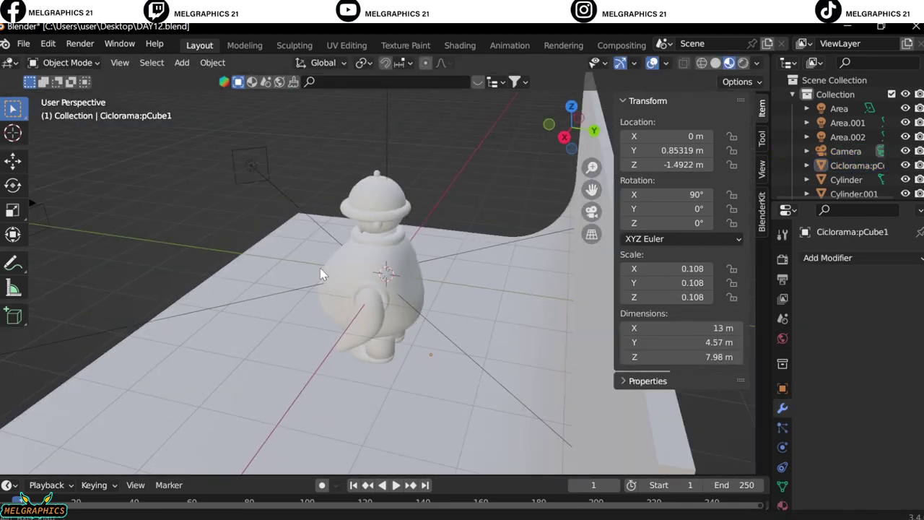
key(KP_1)
Step: Add a fourth area light, Area.003, turned sideways and moved along X beside the character
key(shift+a)
click(416, 296)
key(Return)
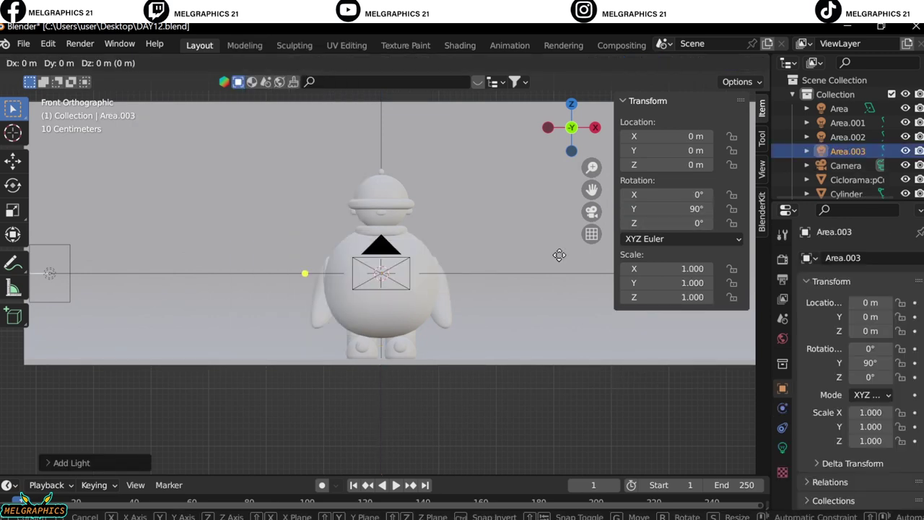
key(g)
key(x)
click(542, 270)
scroll(407, 207, up, 3)
scroll(438, 228, up, 2)
Step: Give the head a new material with a skin-tone base color
click(437, 233)
click(782, 505)
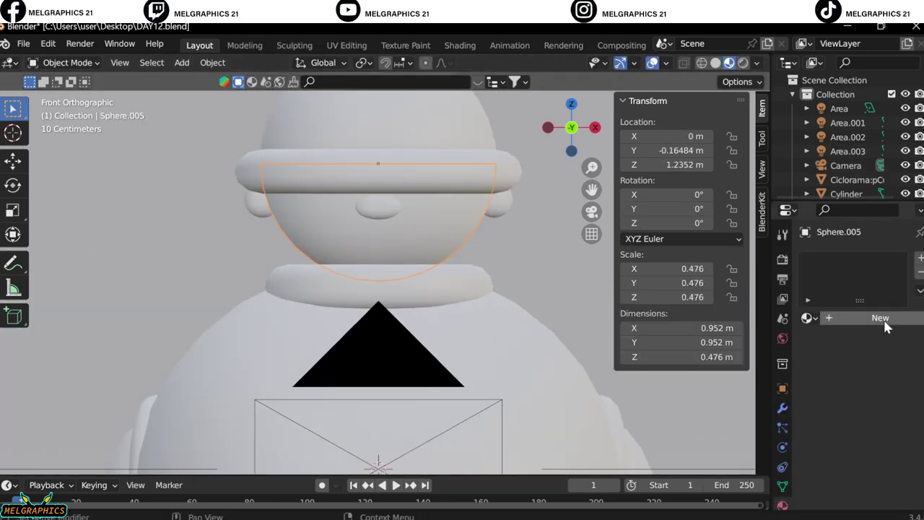
click(881, 319)
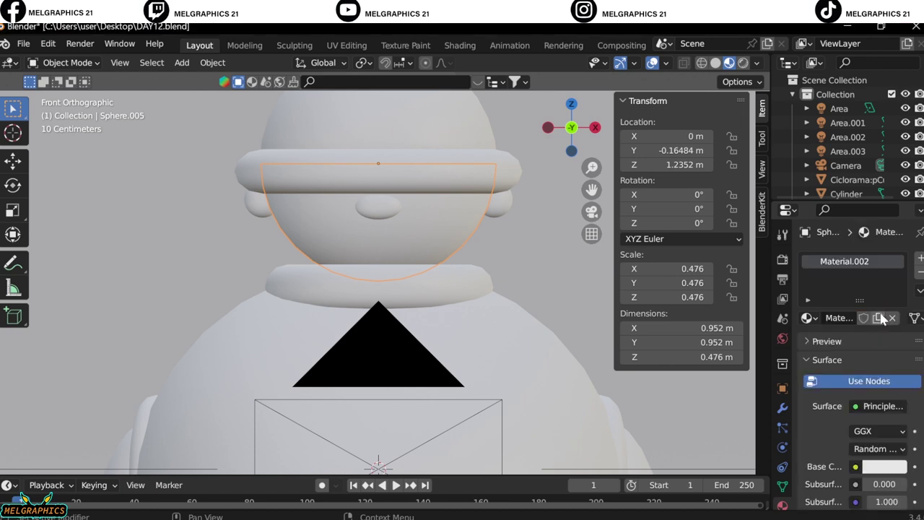
click(884, 467)
click(830, 329)
click(895, 290)
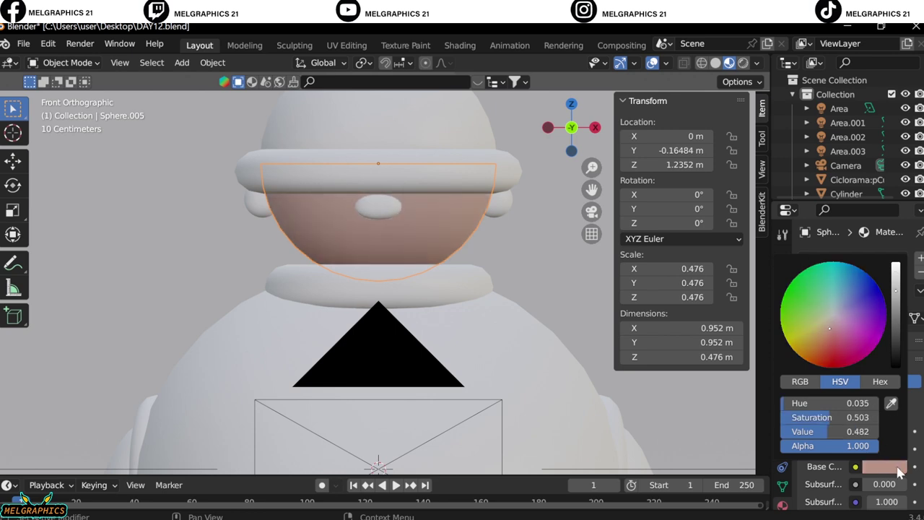
Step: Apply the same skin-tone base color to the ears and nose
click(494, 197)
text(.035)
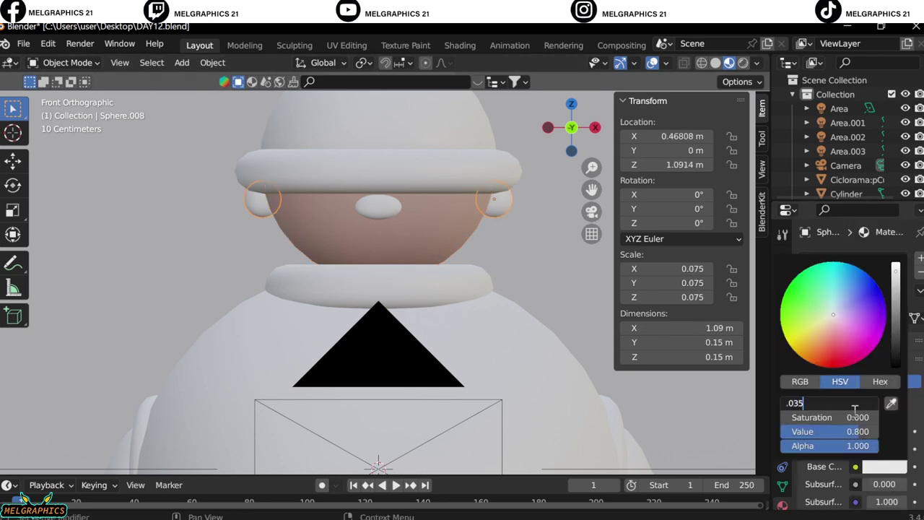
key(Tab)
key(Tab)
text(0.)
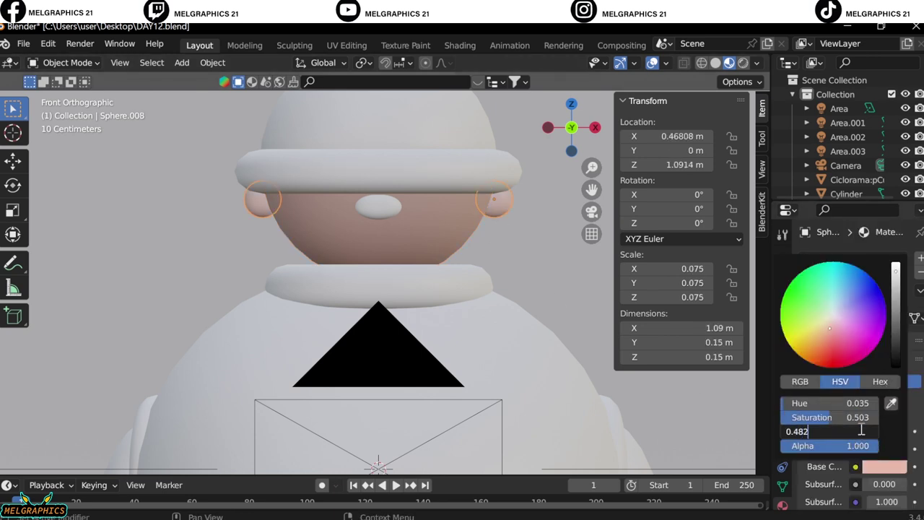
key(Return)
click(379, 206)
scroll(500, 416, down, 4)
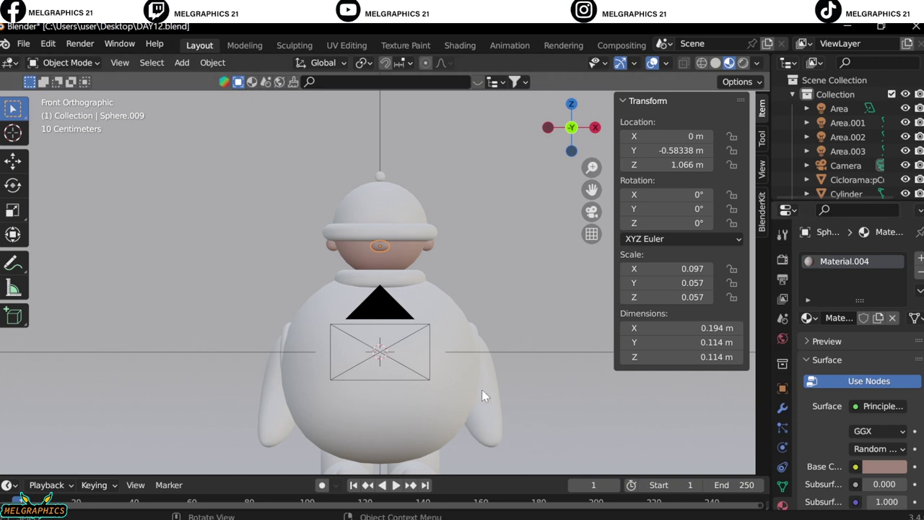
Step: Set the arms' base color to HSV hue 0.035, saturation 0.503
click(484, 396)
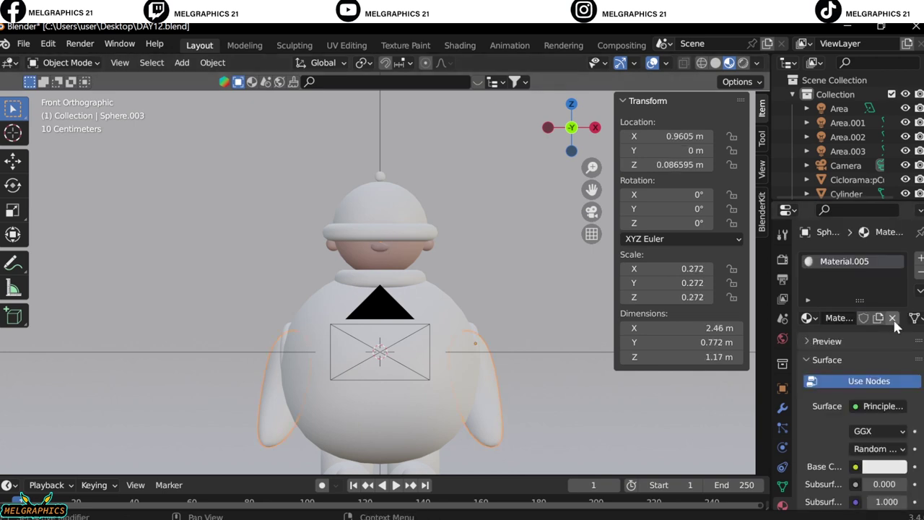
click(896, 466)
key(Tab)
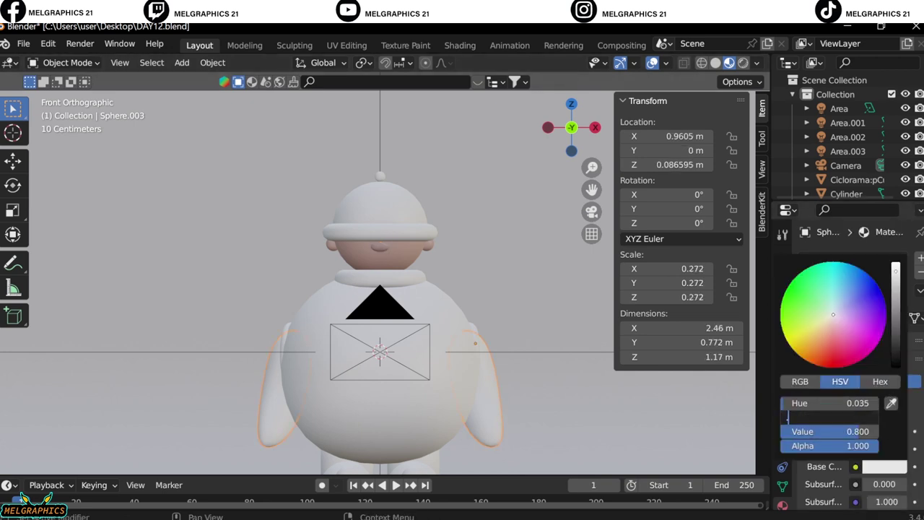
text(.503)
key(Tab)
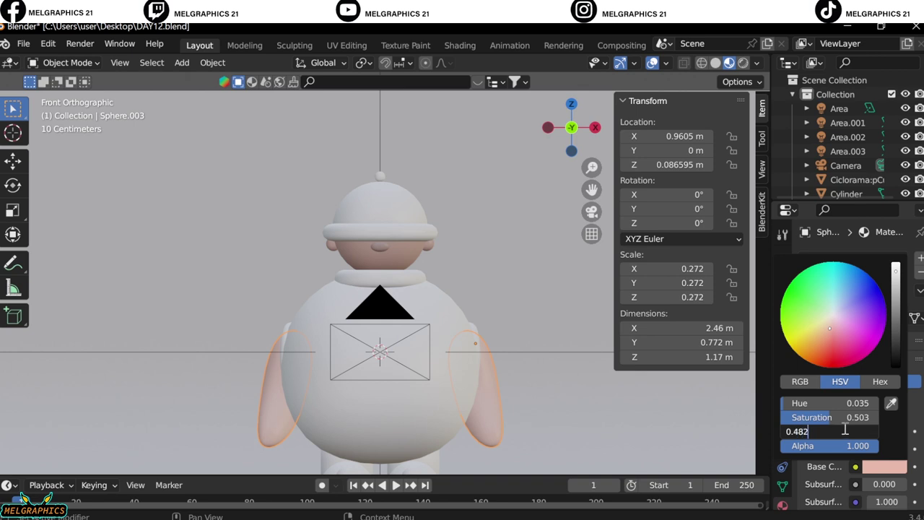
key(Return)
shift+middle_drag(348, 462, 344, 402)
click(344, 403)
Step: Set the leg cylinders' base color to hue 0.035, saturation 0.503
click(885, 466)
double_click(862, 402)
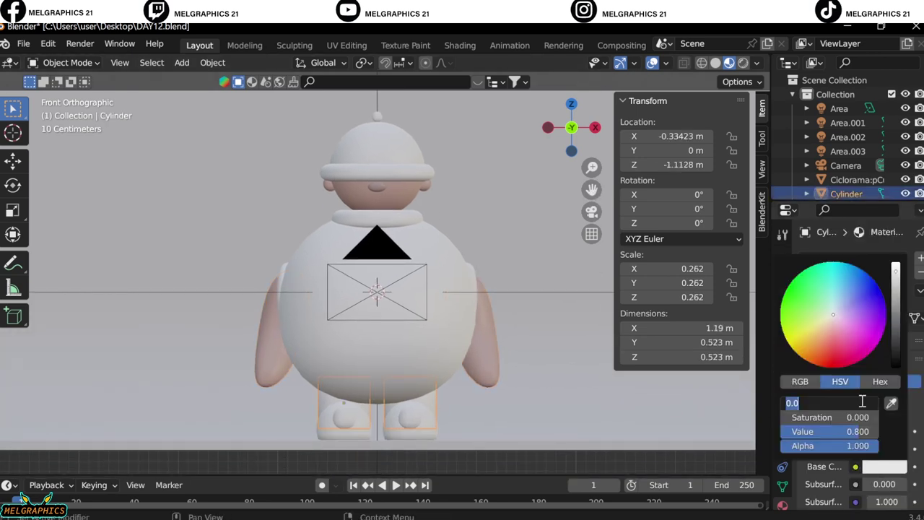
key(Tab)
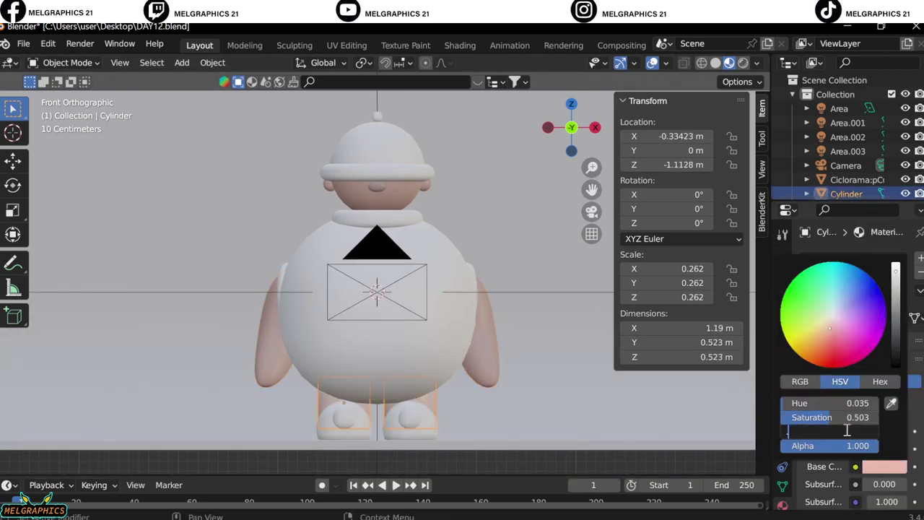
key(Return)
Step: Color the round body sphere light blue from the color wheel
click(434, 339)
click(885, 467)
drag(835, 318, 840, 296)
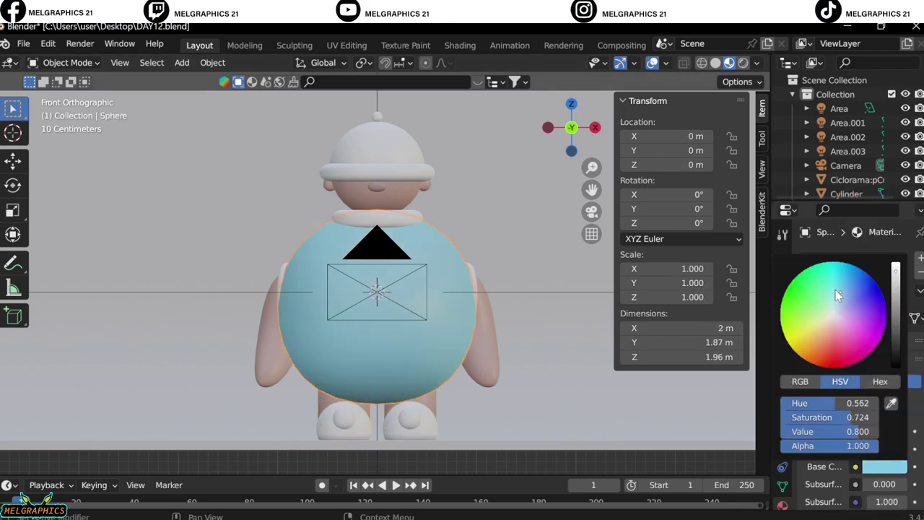
click(410, 224)
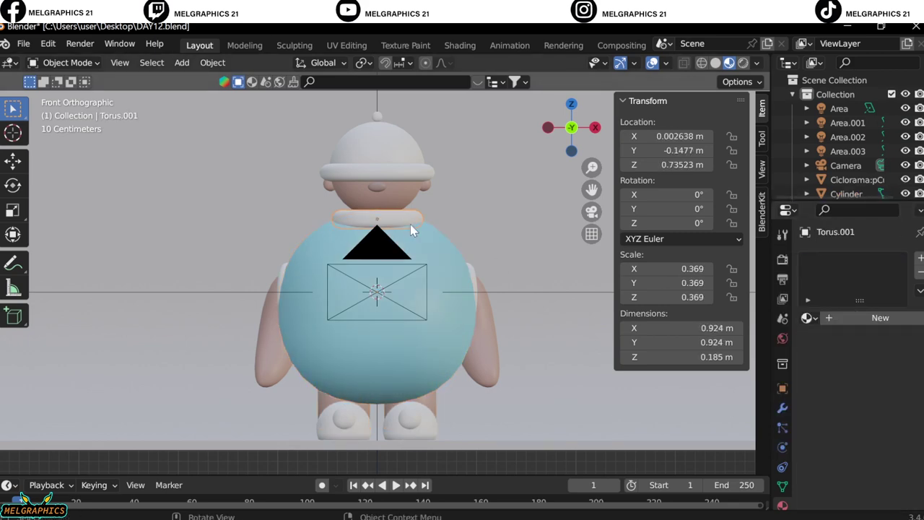
click(415, 316)
click(889, 468)
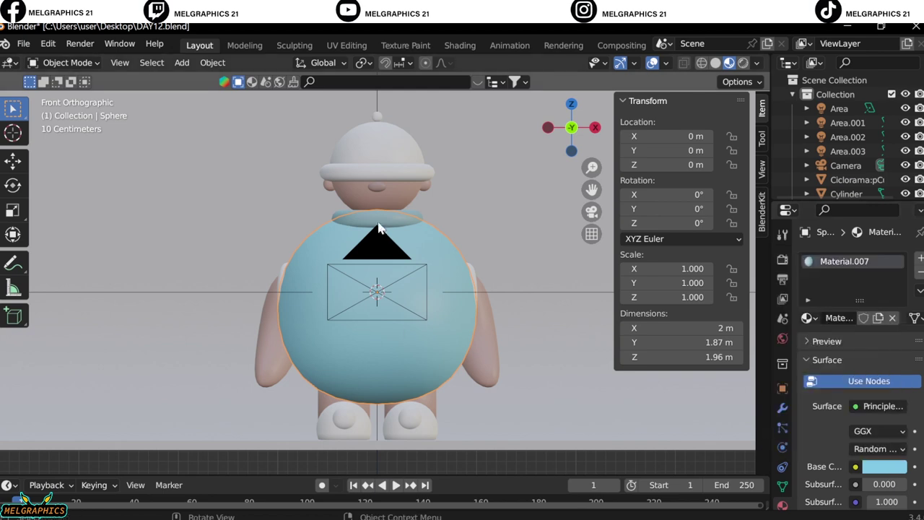
Step: Match the collar torus to the body's light blue (HSV 0.562, 0.724, 0.800)
click(404, 217)
click(885, 467)
click(861, 403)
click(867, 417)
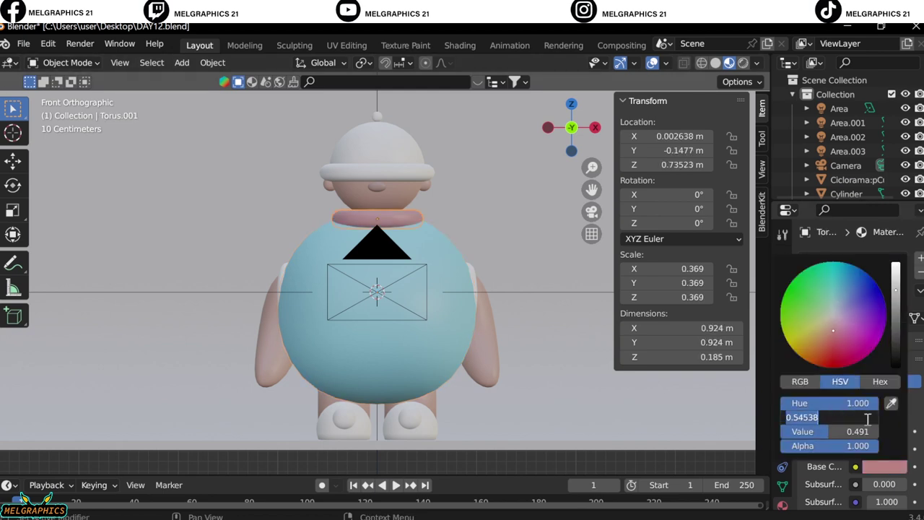
text(0.724)
key(Return)
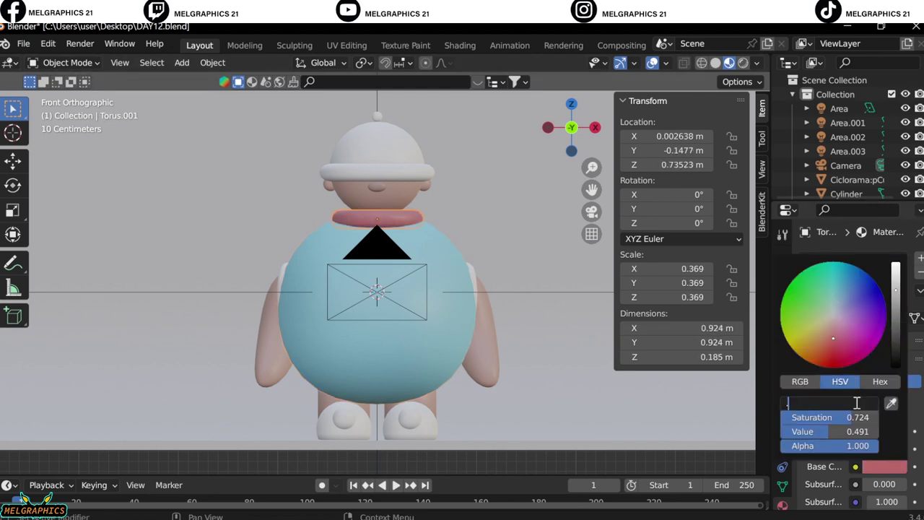
key(Return)
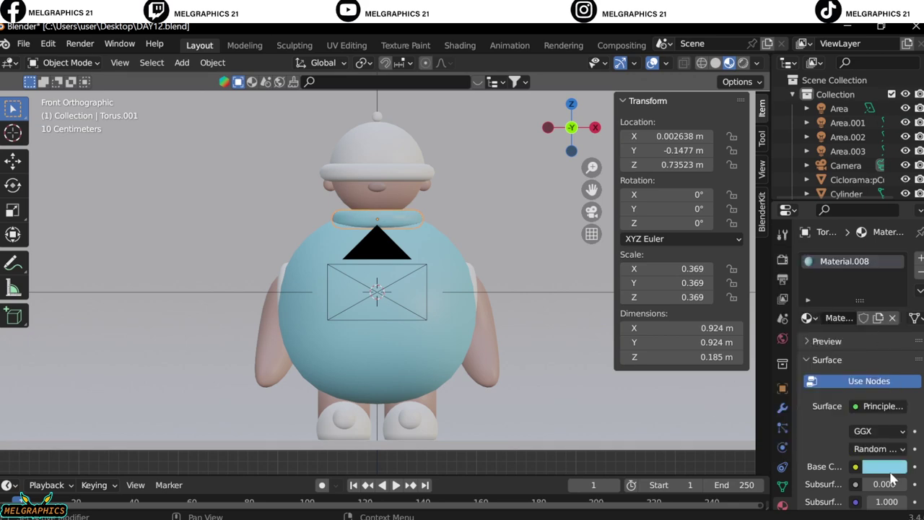
click(885, 466)
click(470, 282)
Step: Give the hat new materials: a yellow dome and a magenta brim
click(859, 320)
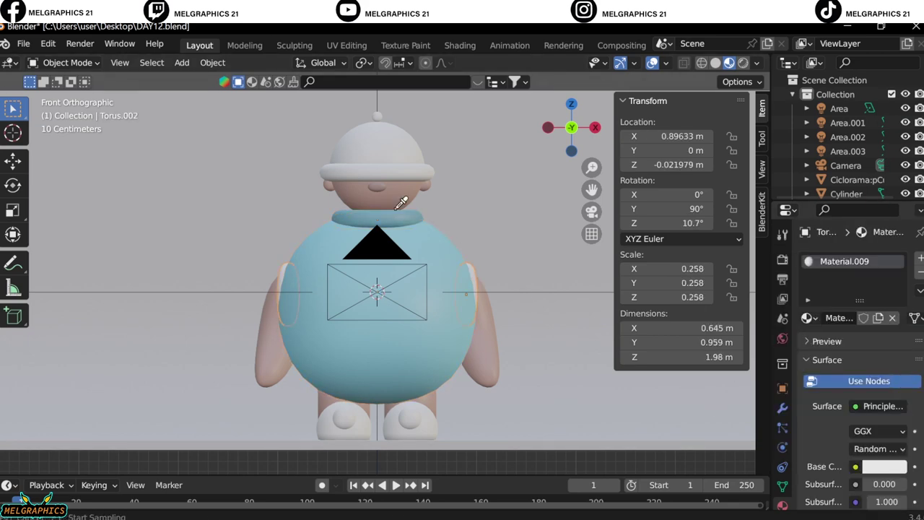
click(509, 309)
click(397, 173)
click(885, 466)
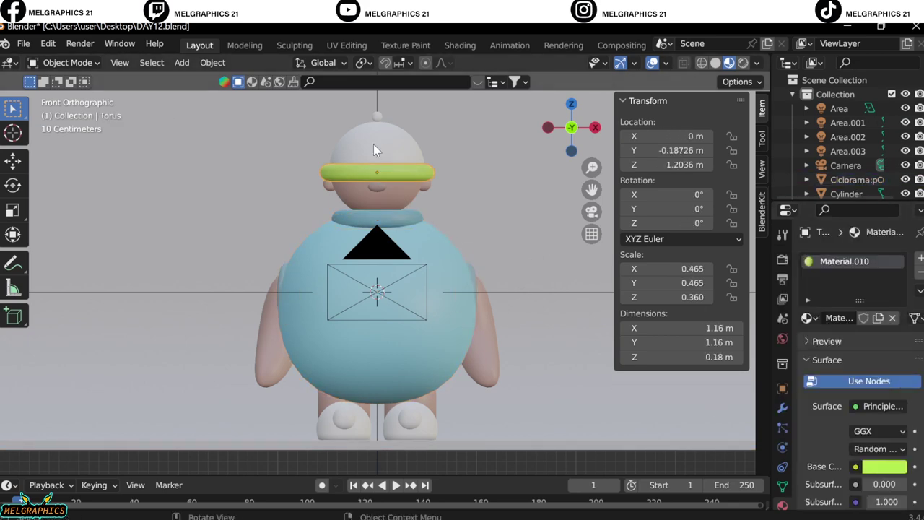
click(374, 145)
click(885, 466)
scroll(546, 161, up, 2)
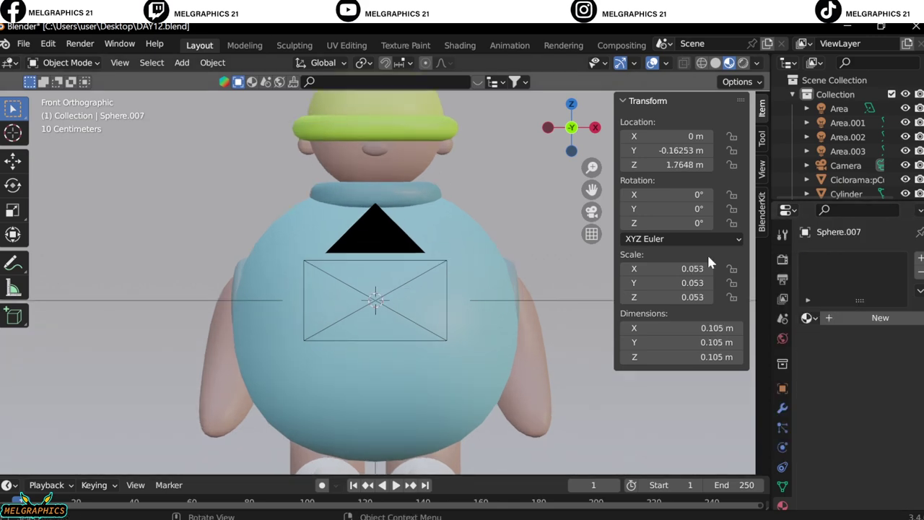
click(375, 128)
click(884, 467)
drag(809, 316, 857, 325)
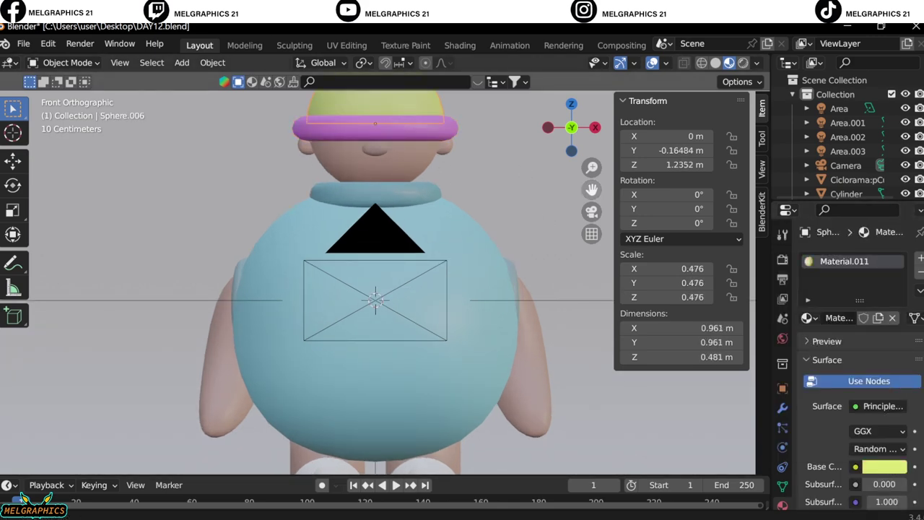
click(561, 202)
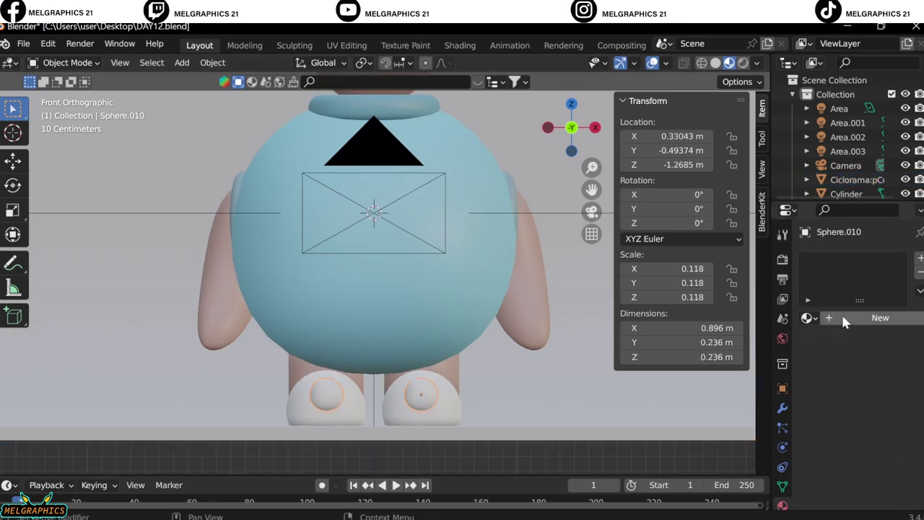
Step: Color the shoe balls purple and the shoes pale blue
click(877, 318)
click(885, 466)
shift+middle_drag(464, 265, 413, 41)
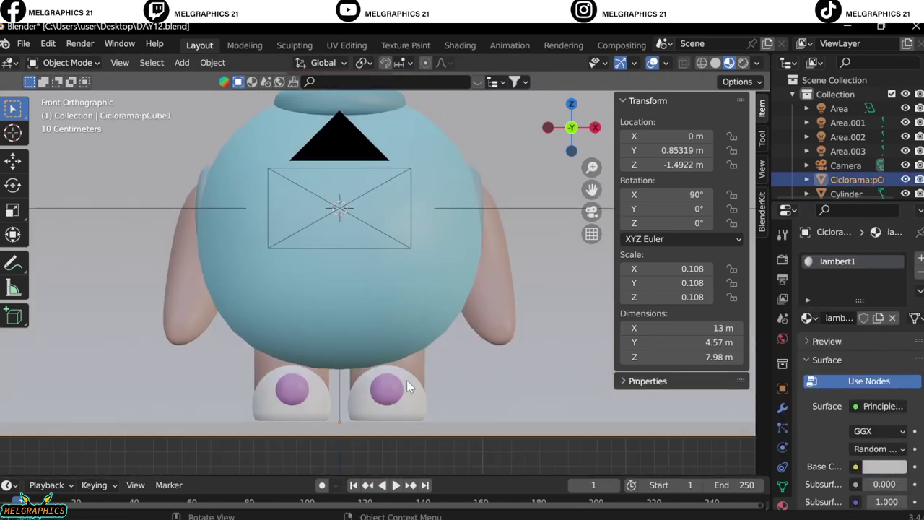
click(293, 393)
click(885, 467)
click(447, 289)
click(884, 466)
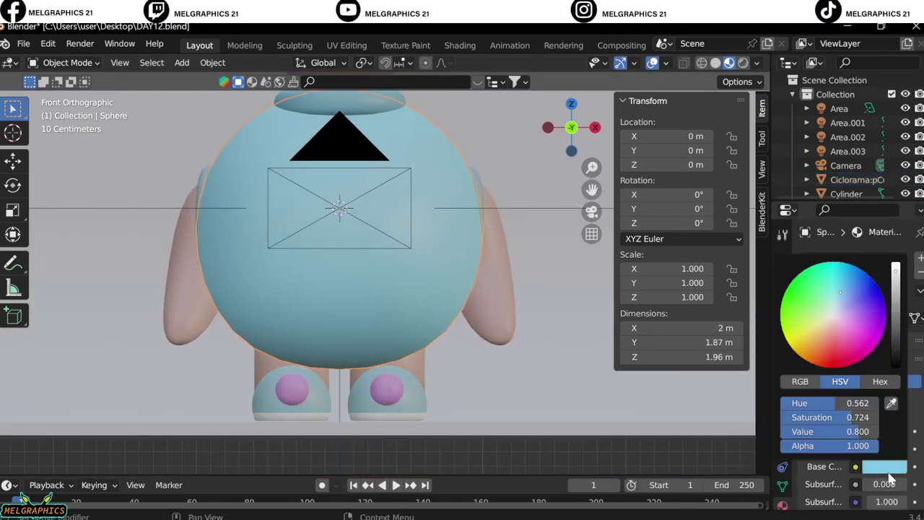
click(387, 397)
click(885, 467)
text(.800)
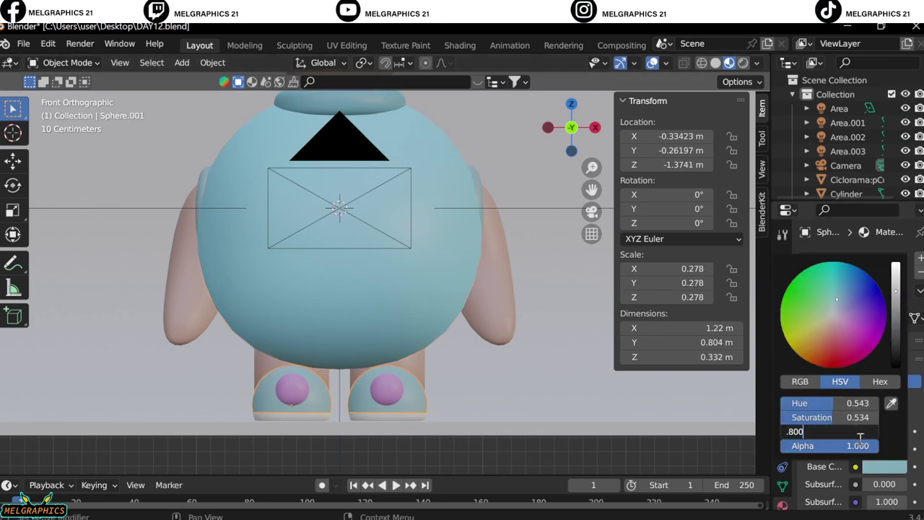
key(Return)
scroll(491, 391, down, 5)
middle_drag(491, 392, 458, 363)
key(KP_0)
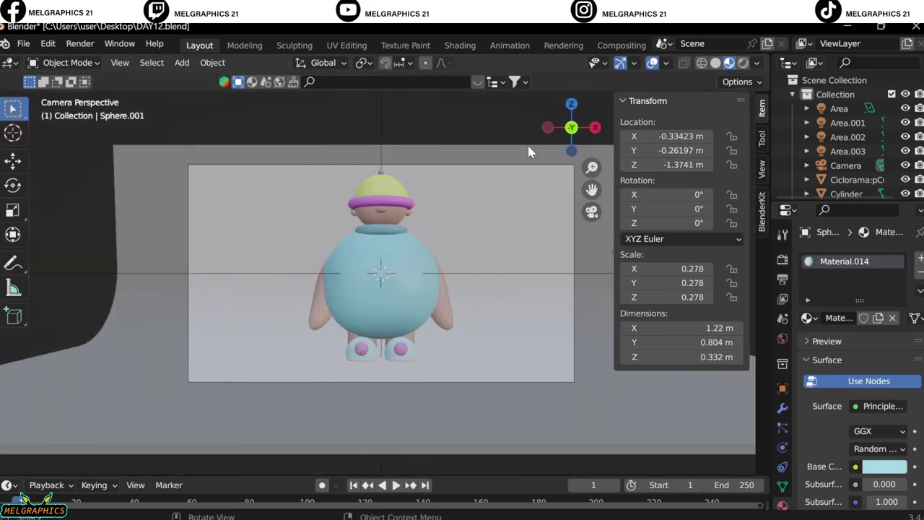
Step: Switch to Rendered shading and set the first area light's power to 450 W
click(744, 63)
key(KP_7)
click(564, 468)
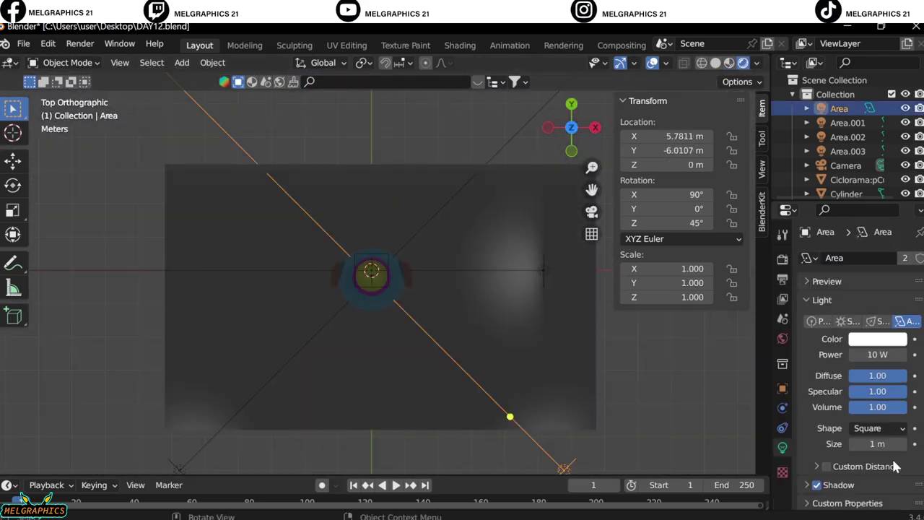
key(BackSpace)
key(BackSpace)
key(BackSpace)
text(450)
key(Return)
key(KP_0)
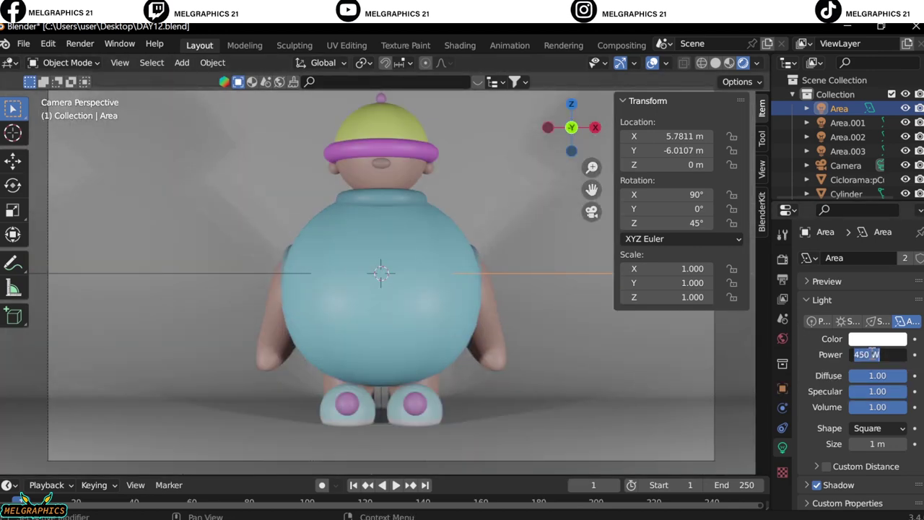
key(Return)
key(Return)
Step: Raise Area.002's power and give Area.003 700 W with a red colour
scroll(471, 268, down, 3)
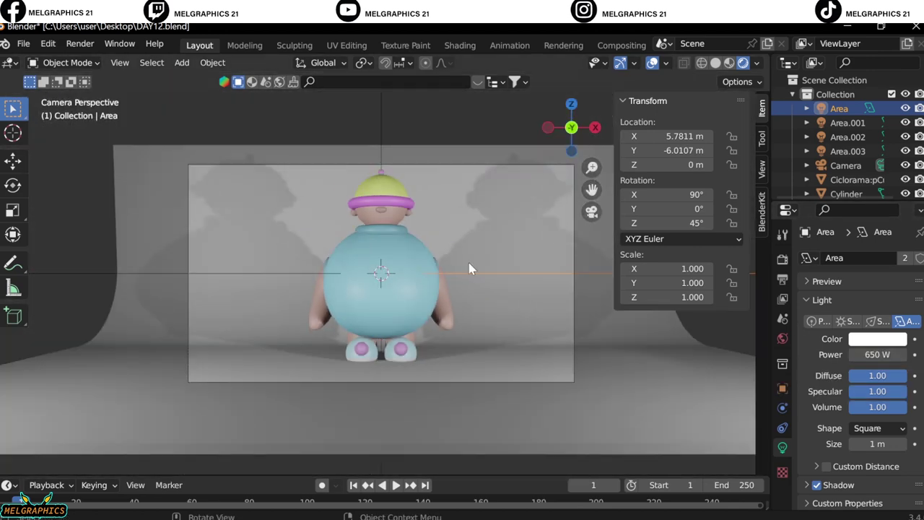
click(381, 135)
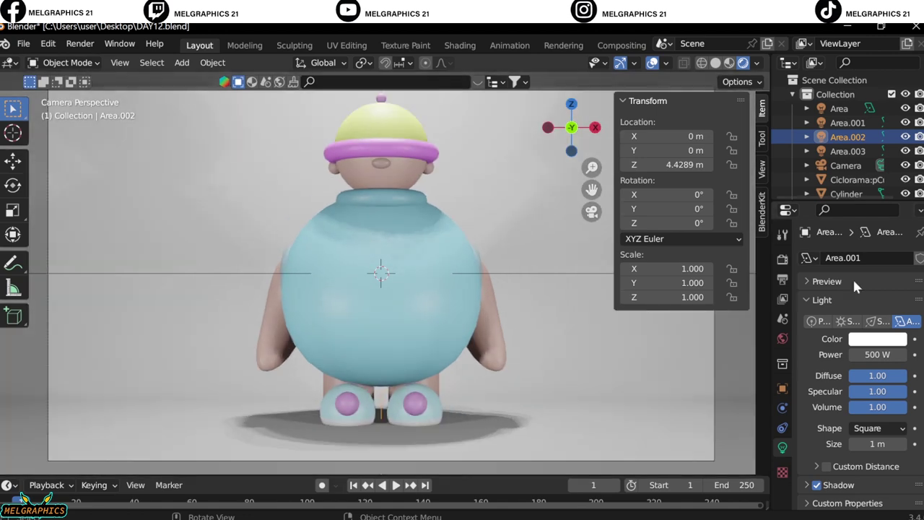
key(ctrl+z)
key(ctrl+z)
middle_drag(716, 390, 518, 361)
click(683, 463)
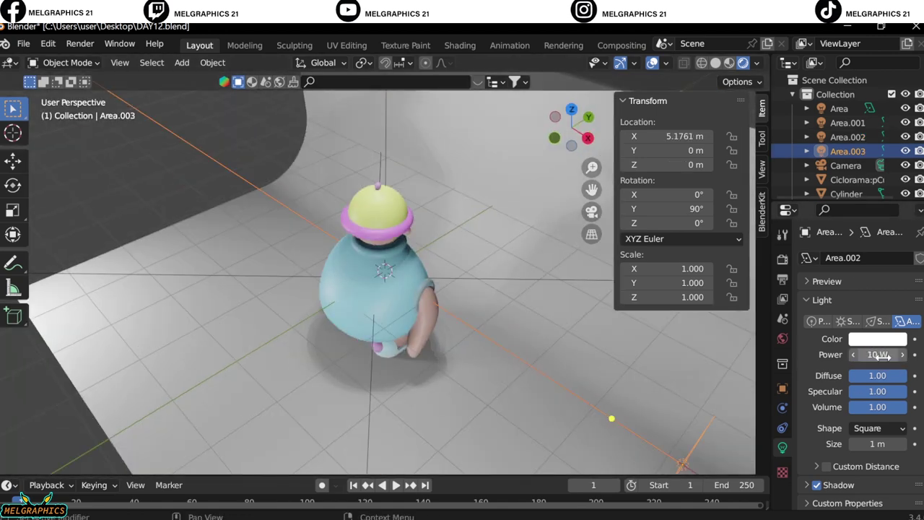
key(Return)
click(877, 339)
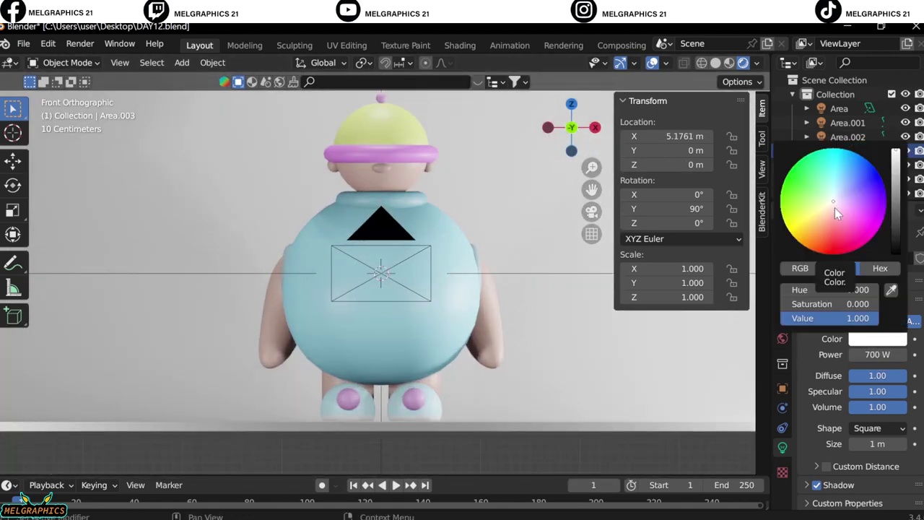
Step: Set the Ciclorama backdrop's Base Color to teal
click(549, 439)
click(876, 471)
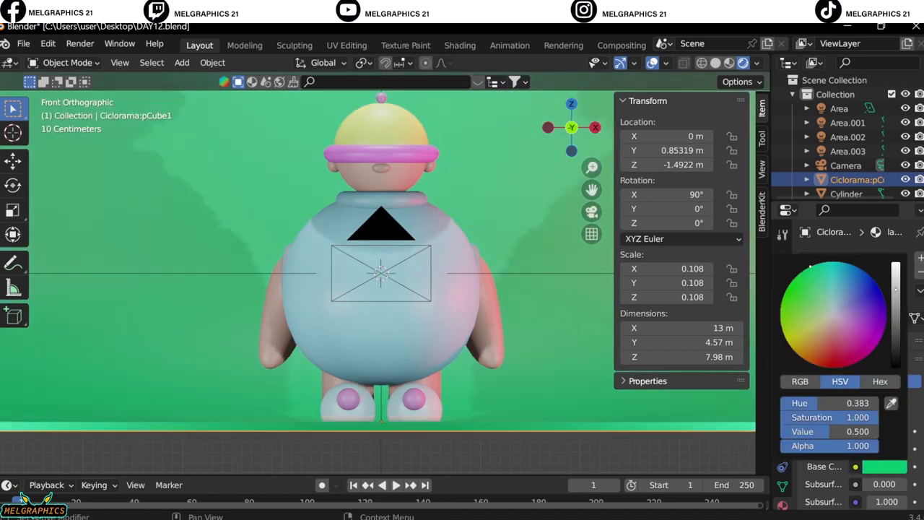
key(KP_0)
click(885, 467)
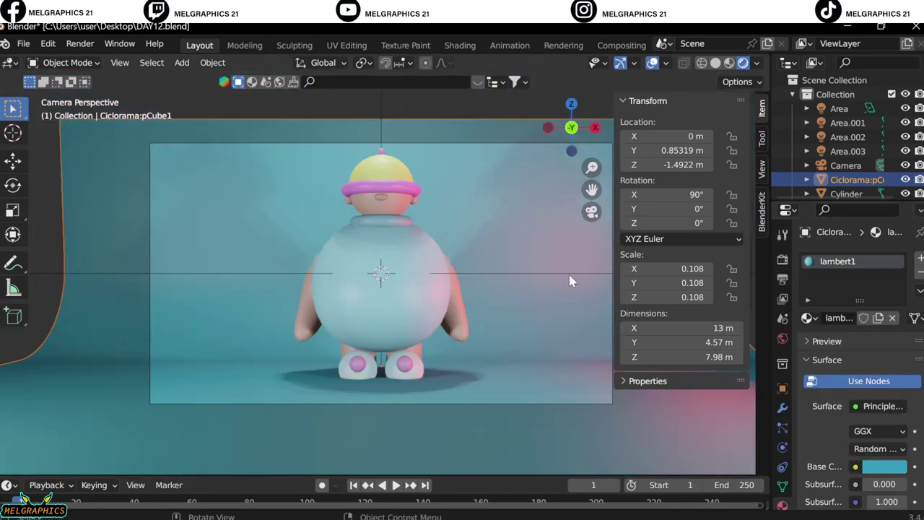
Step: Return to the camera view and render the current frame
key(KP_0)
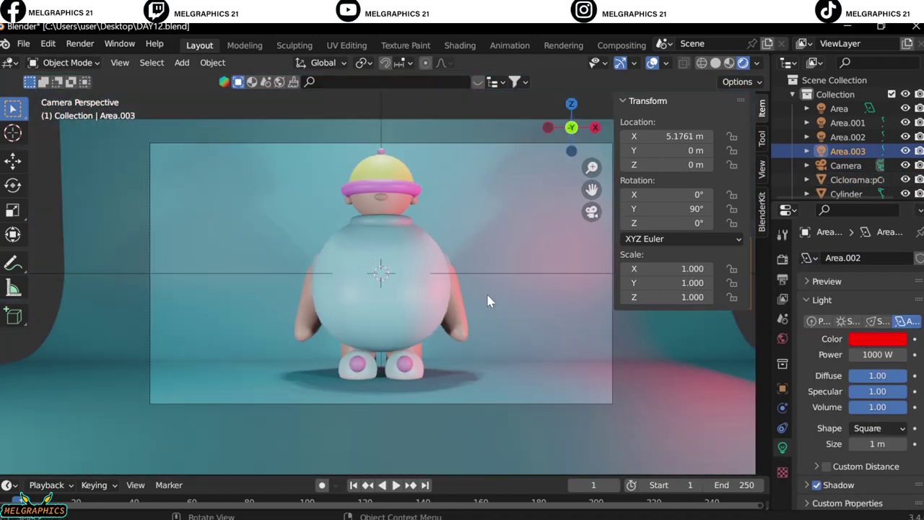
middle_drag(489, 301, 395, 306)
click(79, 43)
click(109, 60)
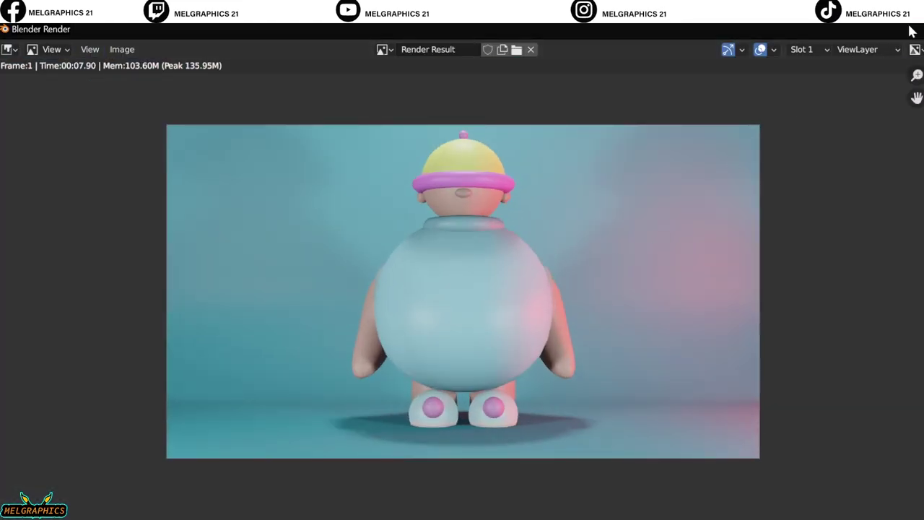
Step: Close the finished render window and select the scene Camera
click(912, 29)
click(845, 166)
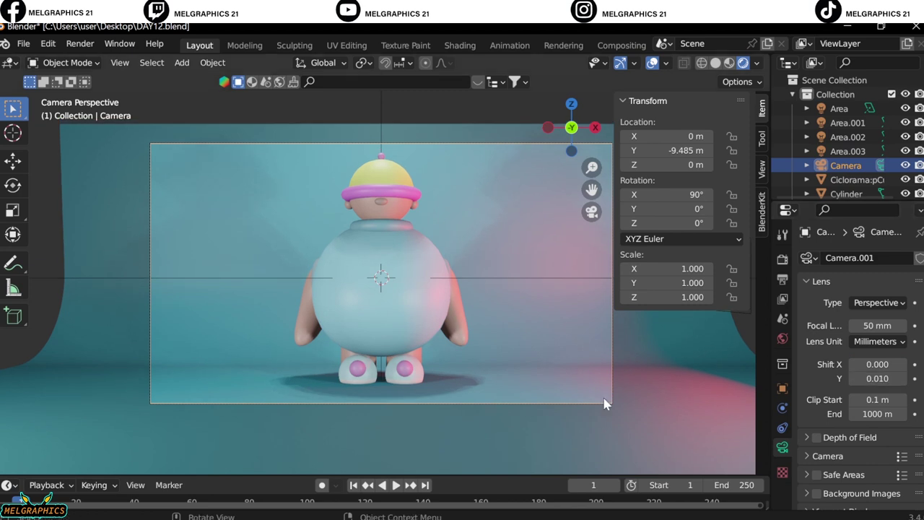